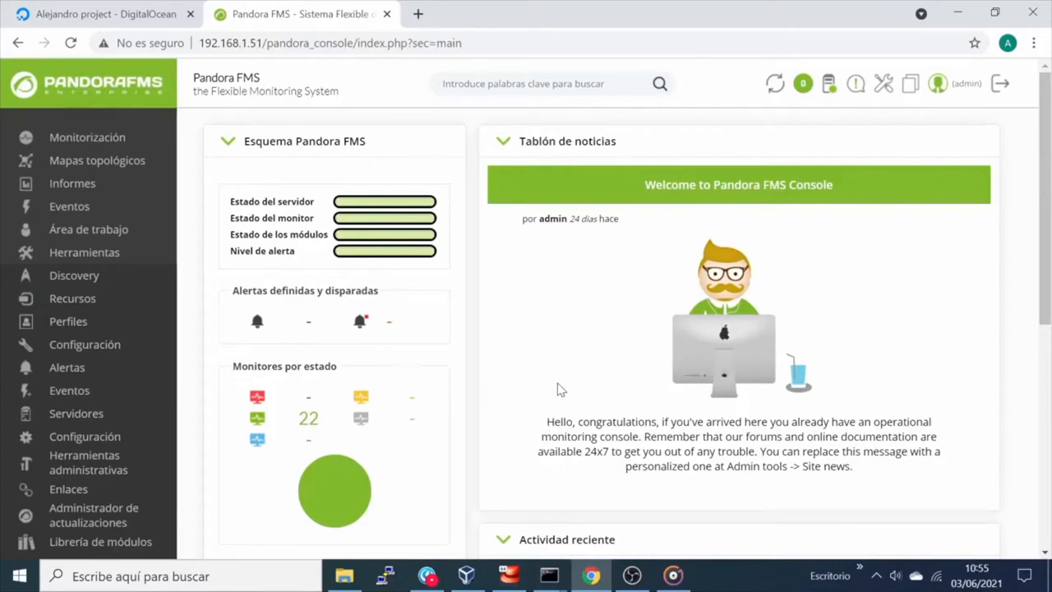
Step: In the DigitalOcean account's API settings, generate a personal access token named "token" with read and write scopes
click(80, 6)
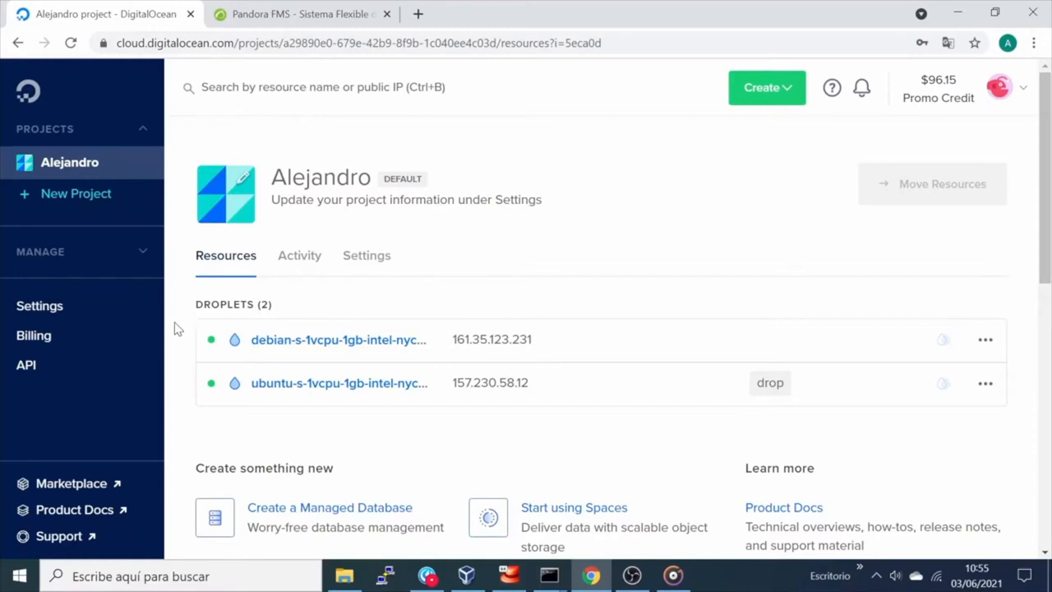
key(ctrl+a)
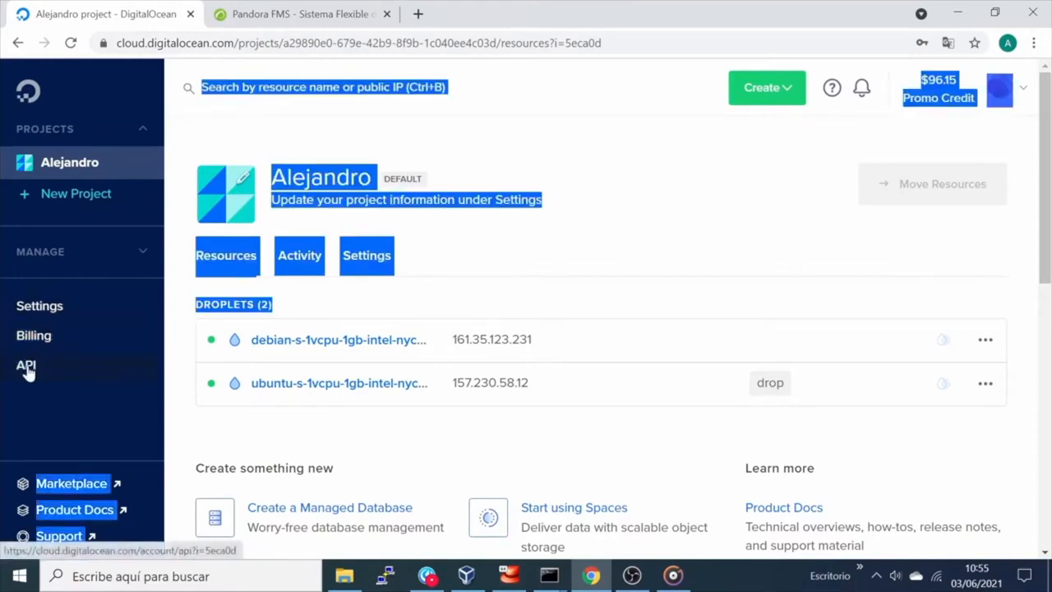
click(27, 370)
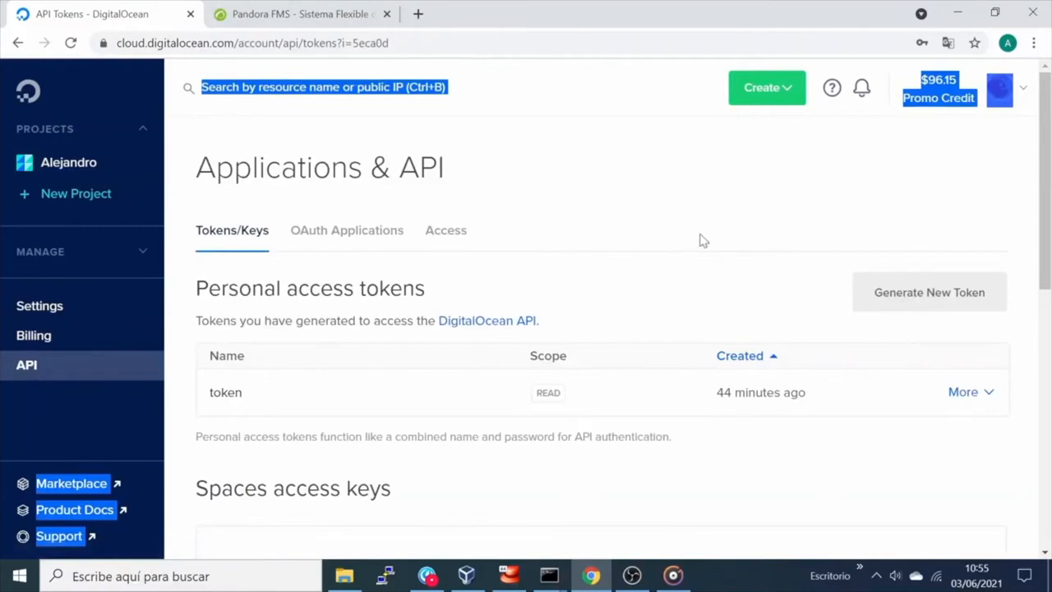
click(893, 296)
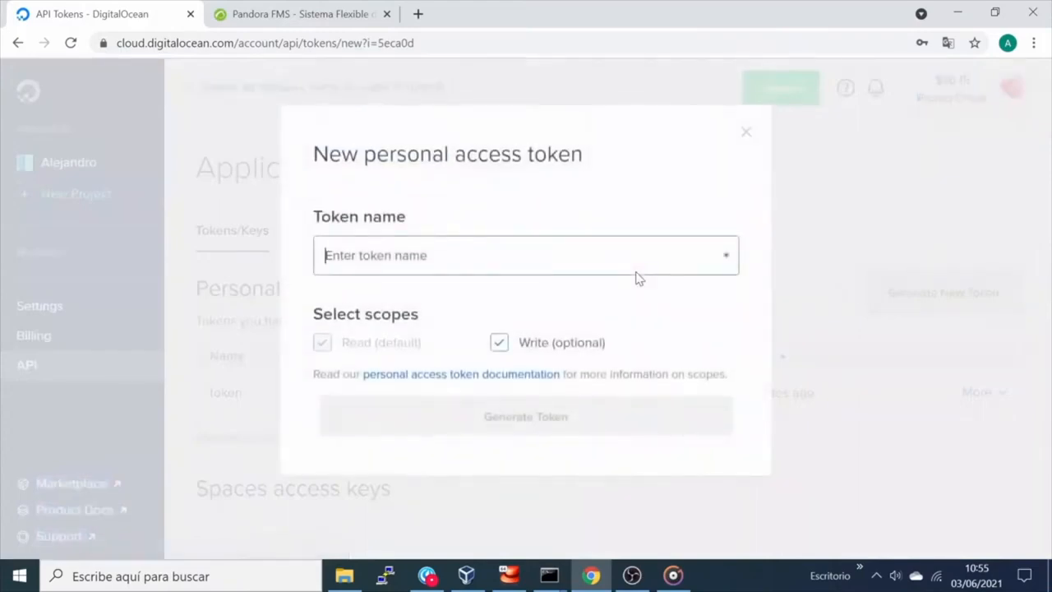
text(token)
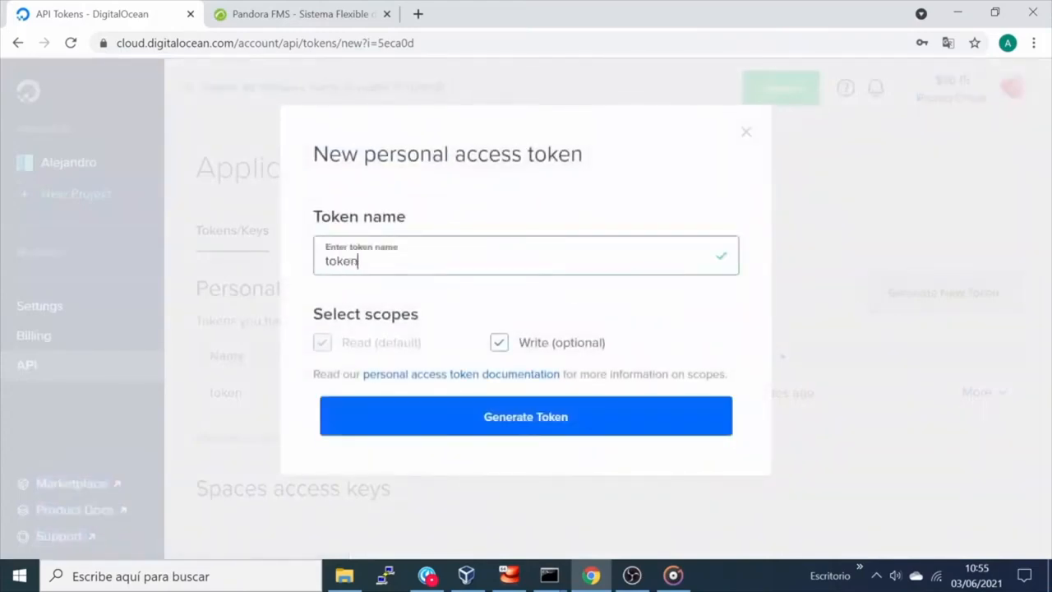
click(507, 426)
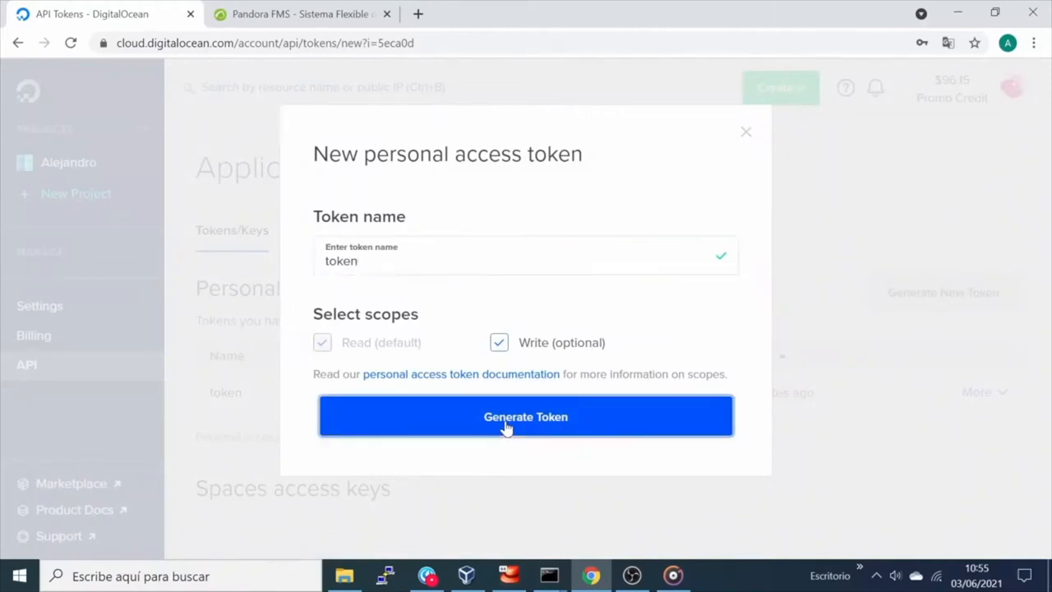
click(506, 426)
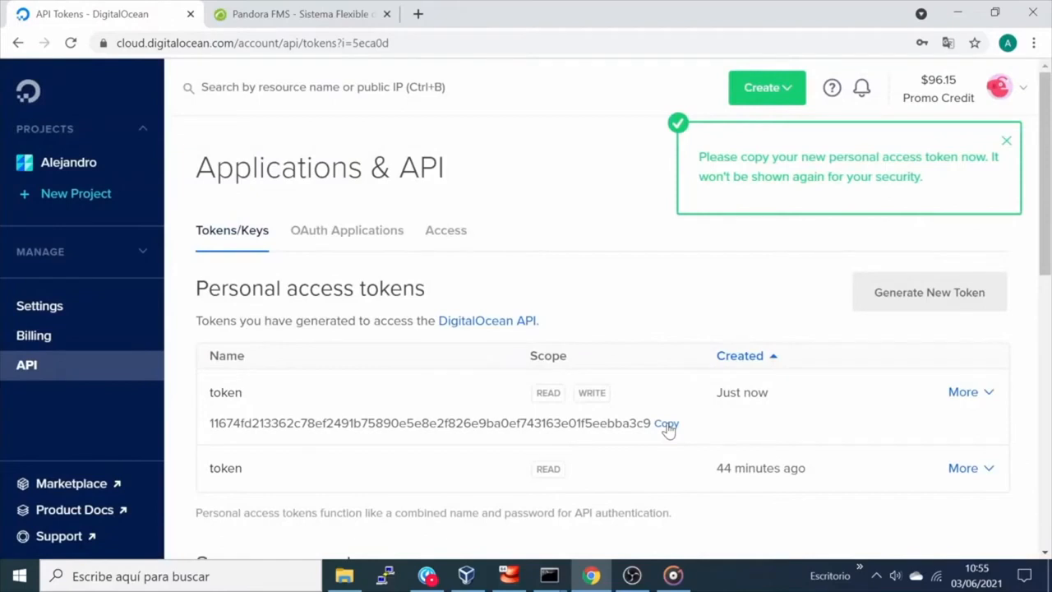
Step: Copy the new access token and paste it into a blank Notepad document, then minimize that document
click(667, 424)
click(165, 576)
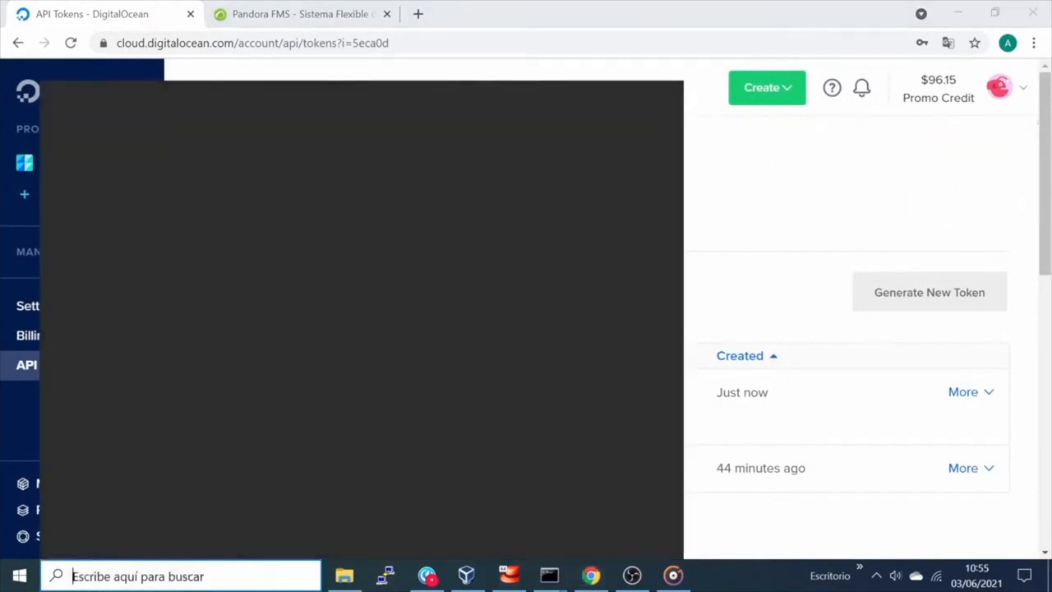
text(blo)
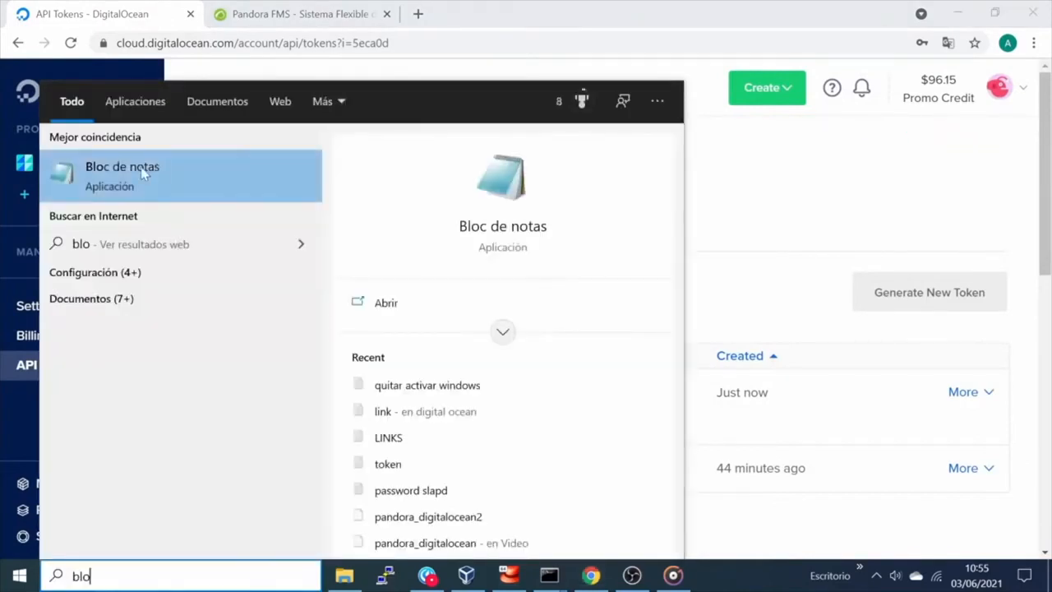
click(150, 171)
key(ctrl+v)
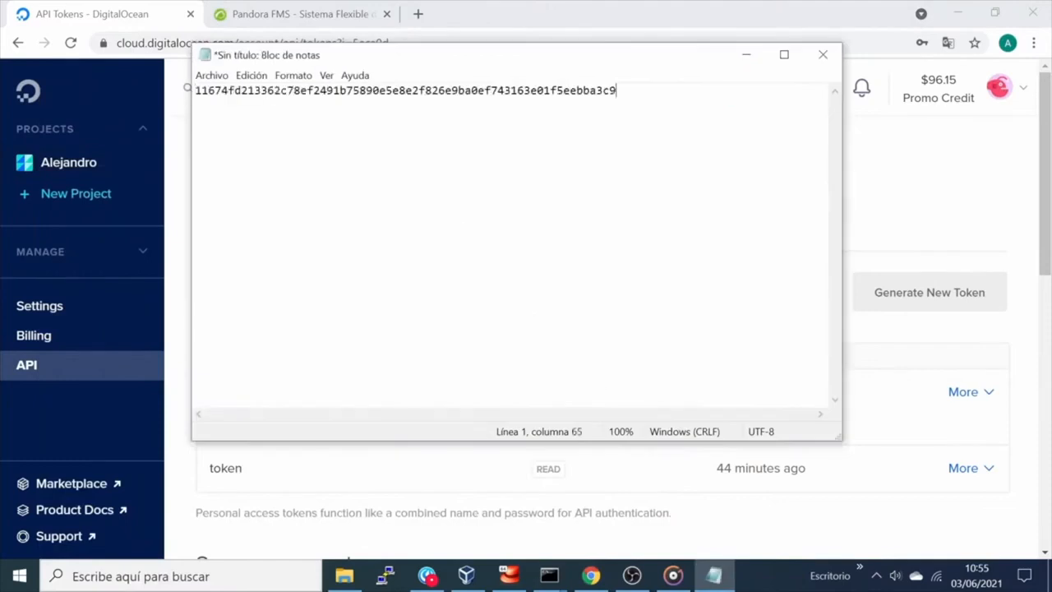
click(745, 53)
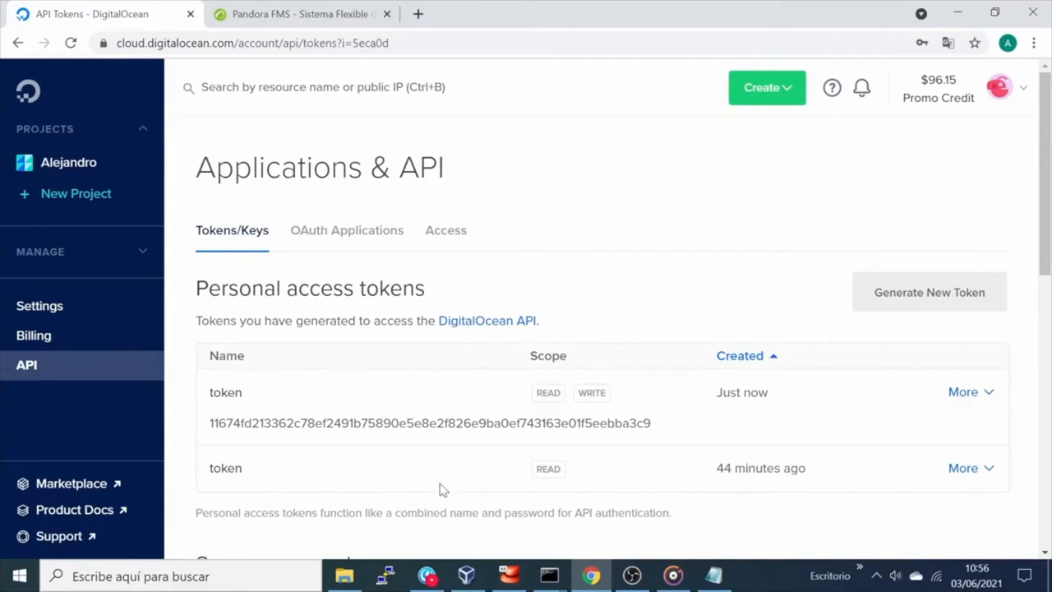
mouse_move(349, 577)
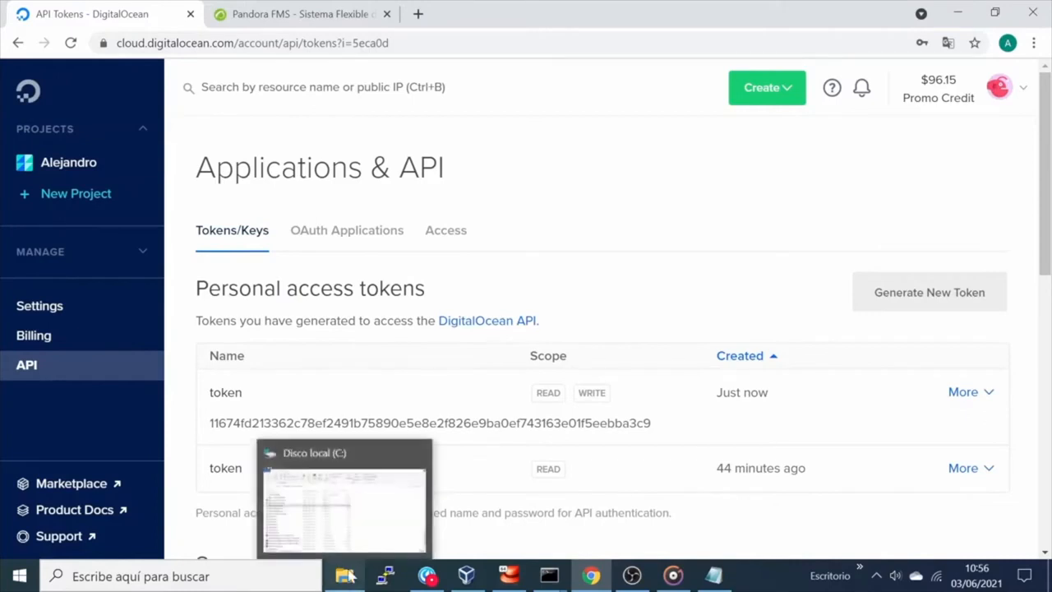
mouse_move(356, 512)
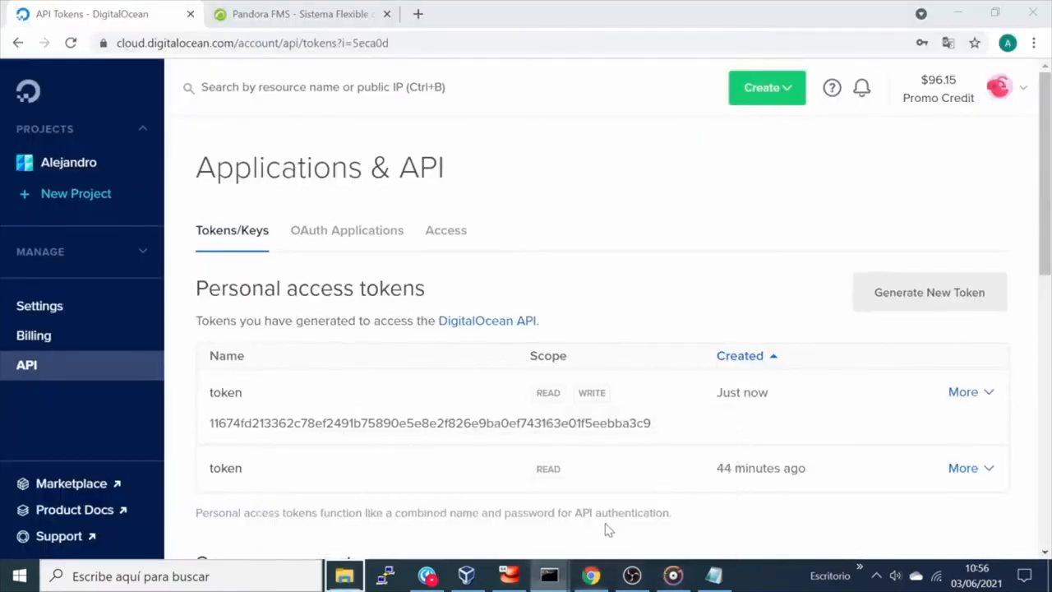
right_click(550, 577)
click(552, 585)
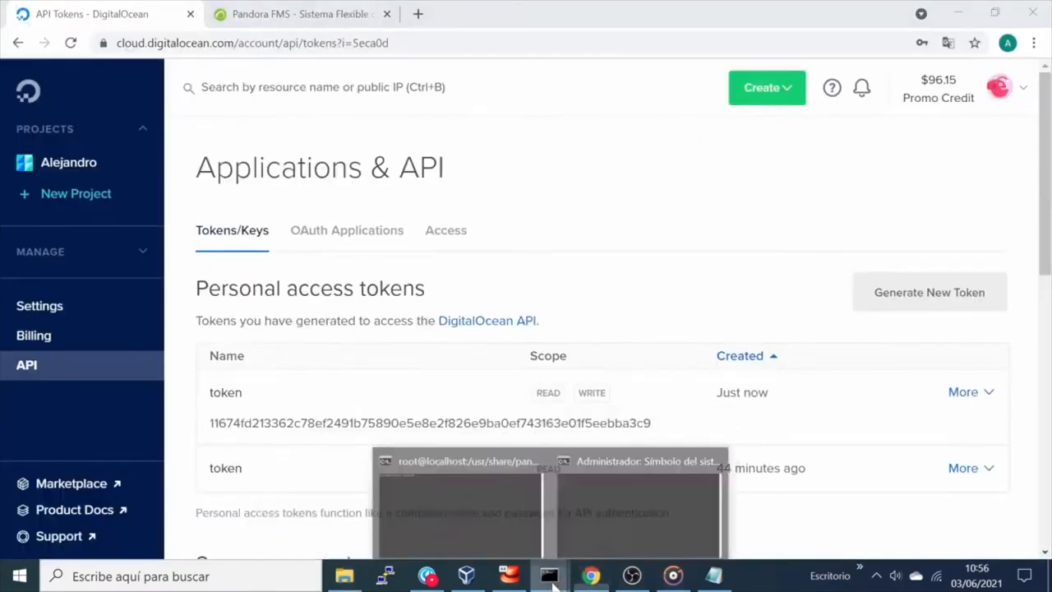
click(598, 499)
text(cls)
key(Return)
key(ctrl+v)
key(Return)
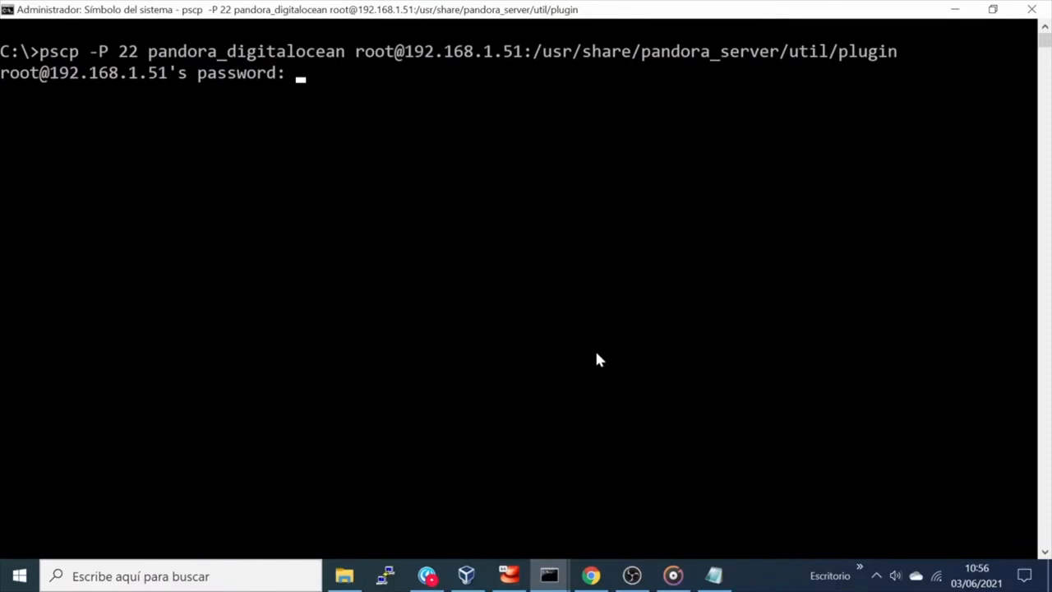
key(Return)
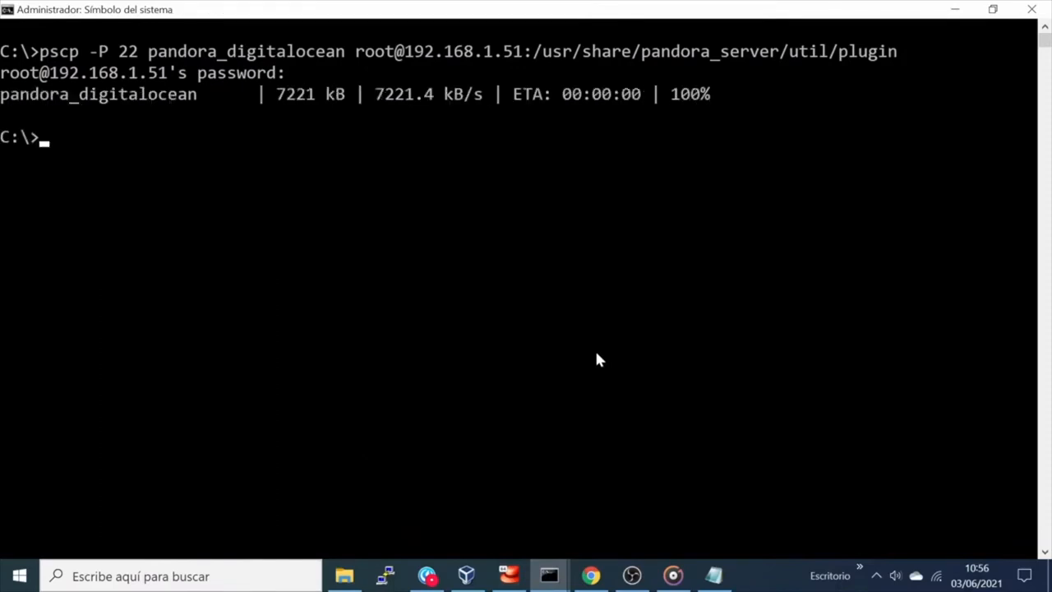
Step: In the server's root terminal session, change to /usr/share/pandora_server/util/plugin/ and list its files
click(549, 575)
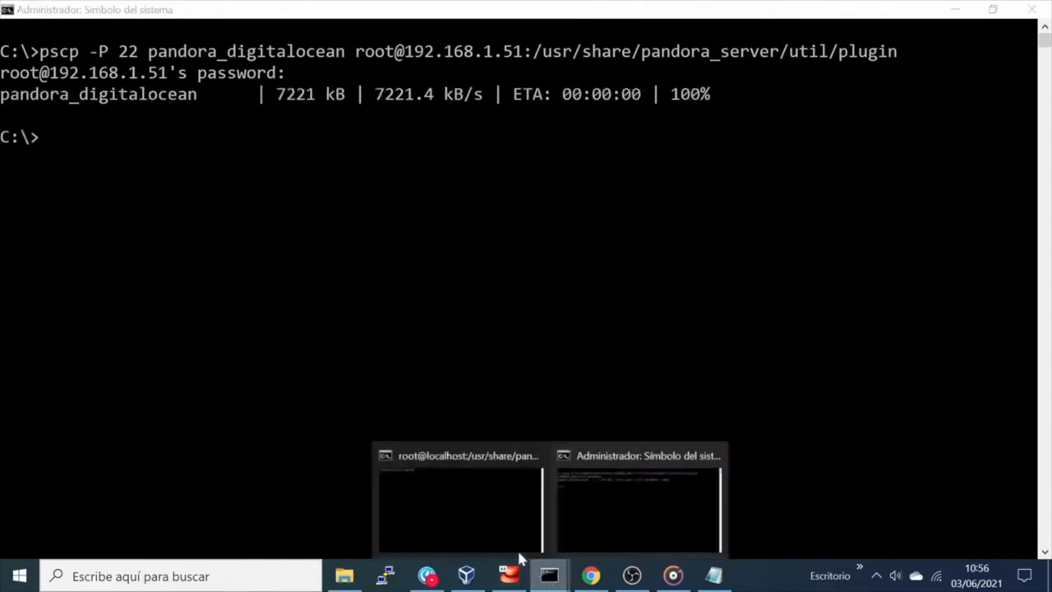
click(483, 513)
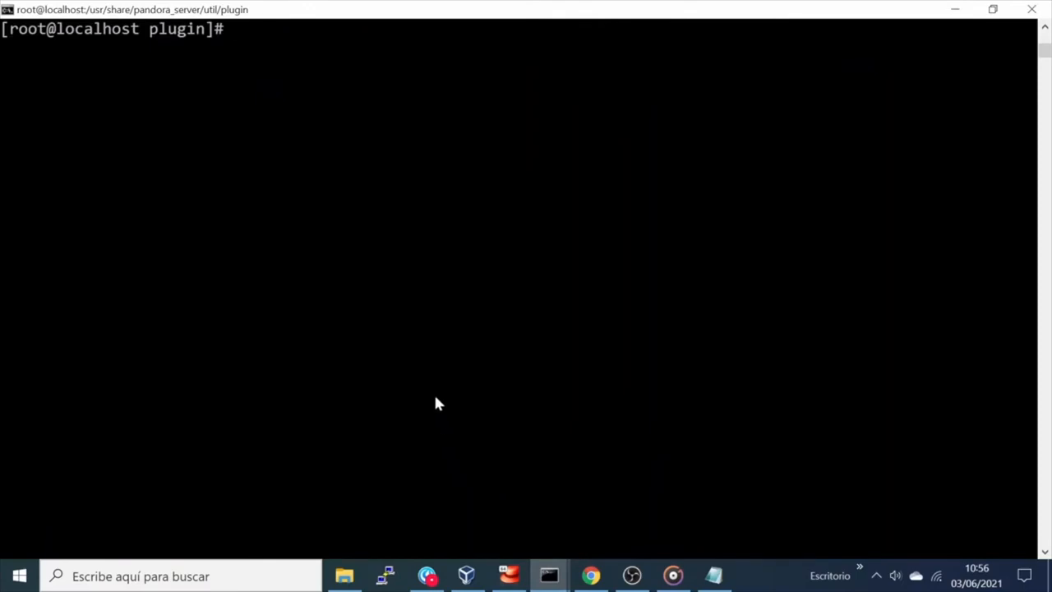
key(Up)
key(Up)
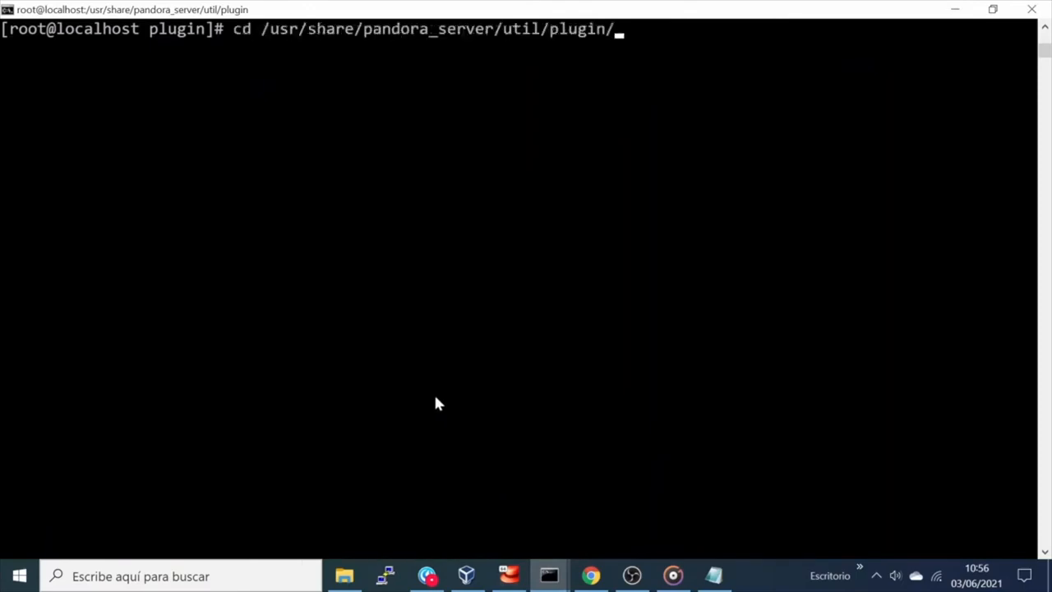
key(Return)
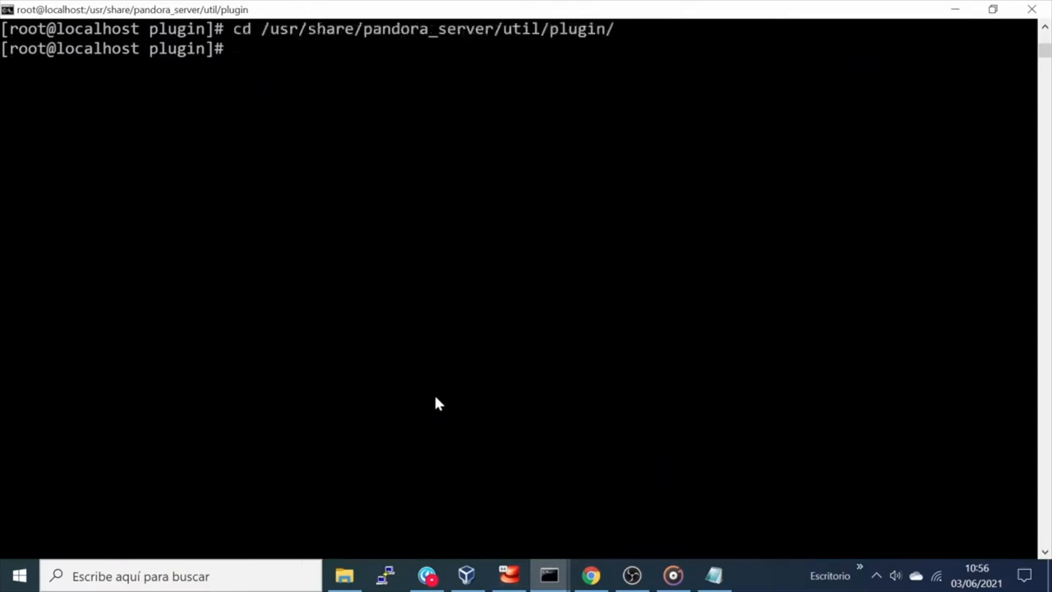
text(ls)
key(Return)
Step: Set the permissions of the pandora_digitalocean file to 755 with chmod
key(Up)
key(Up)
key(Up)
key(Up)
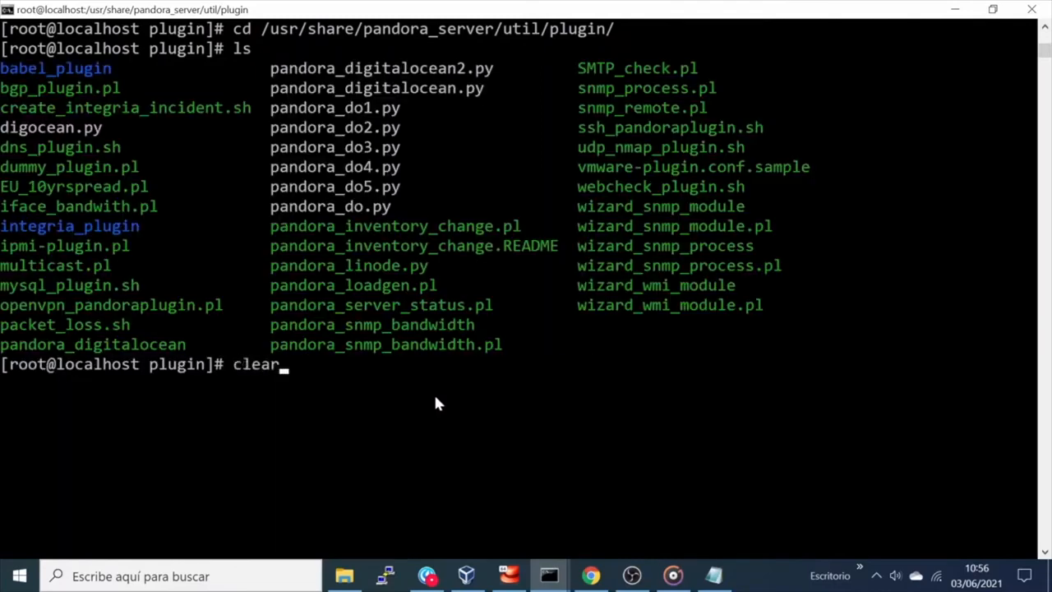
key(Up)
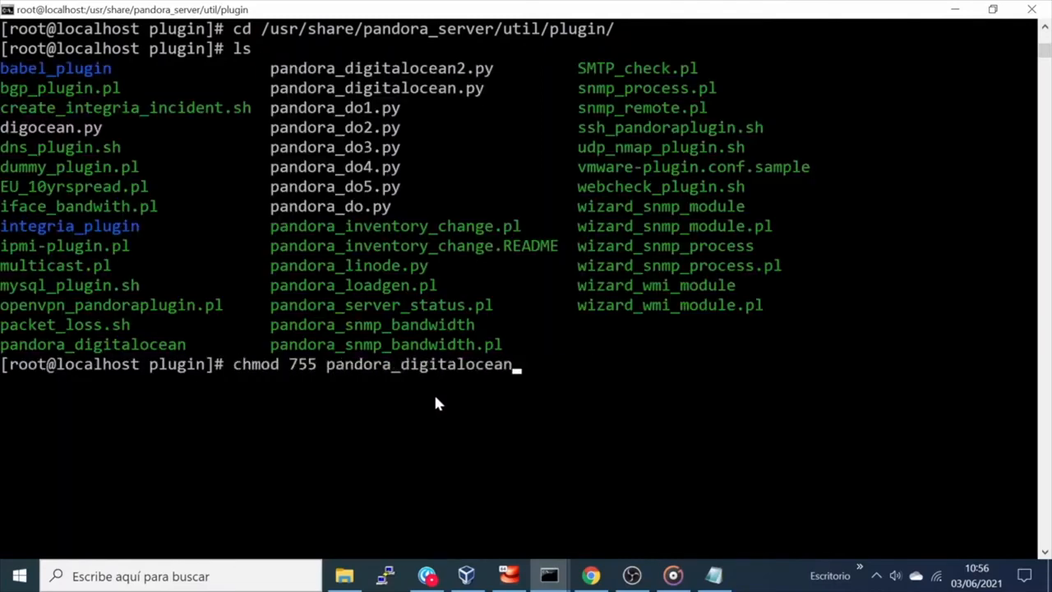
key(Return)
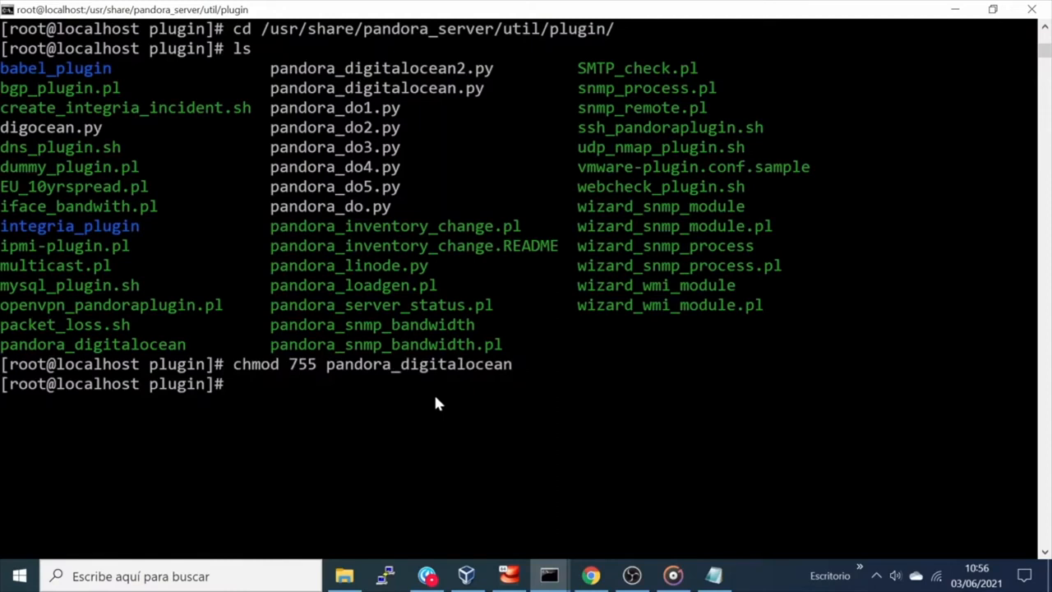
Step: Run ./pandora_digitalocean without arguments to check its usage
key(Up)
key(Up)
key(Up)
key(Up)
key(Up)
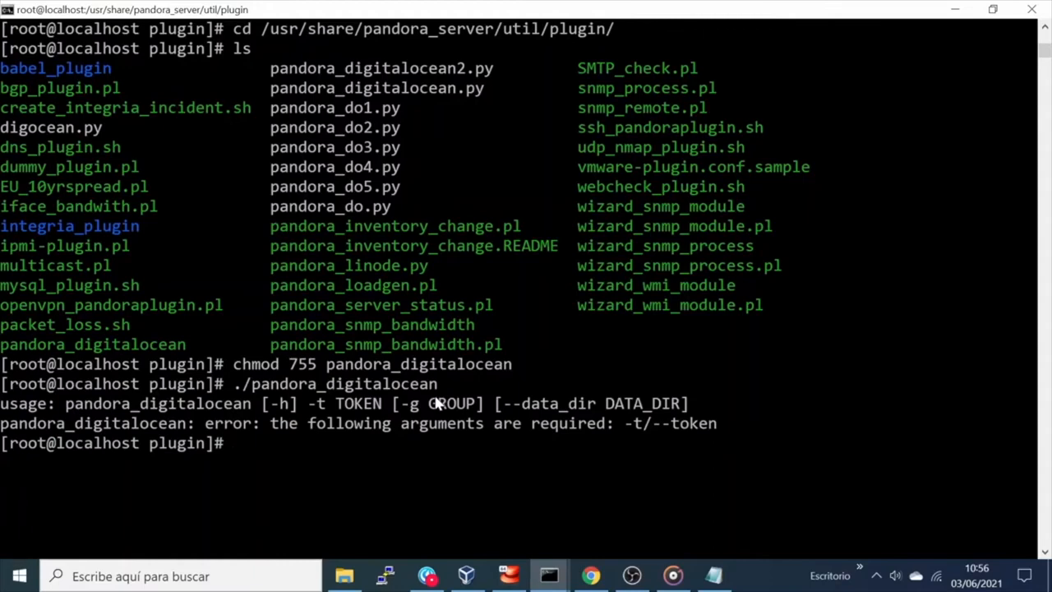
Step: Run ./pandora_digitalocean with the -t option, pasting the access token copied from the Notepad document
key(Up)
text(-t)
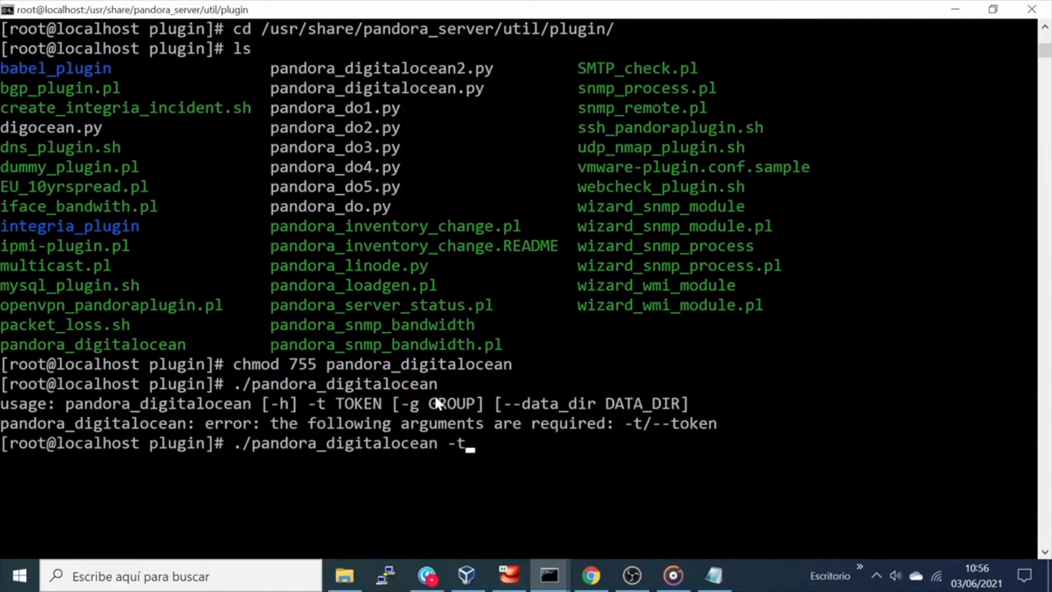
click(714, 576)
key(ctrl+a)
right_click(447, 92)
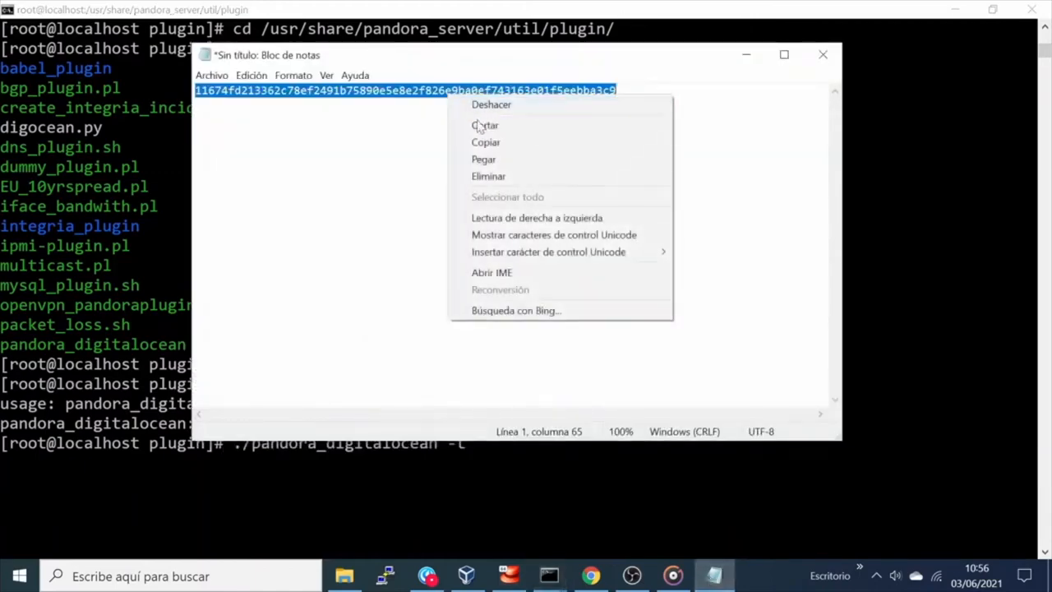
click(458, 143)
click(743, 54)
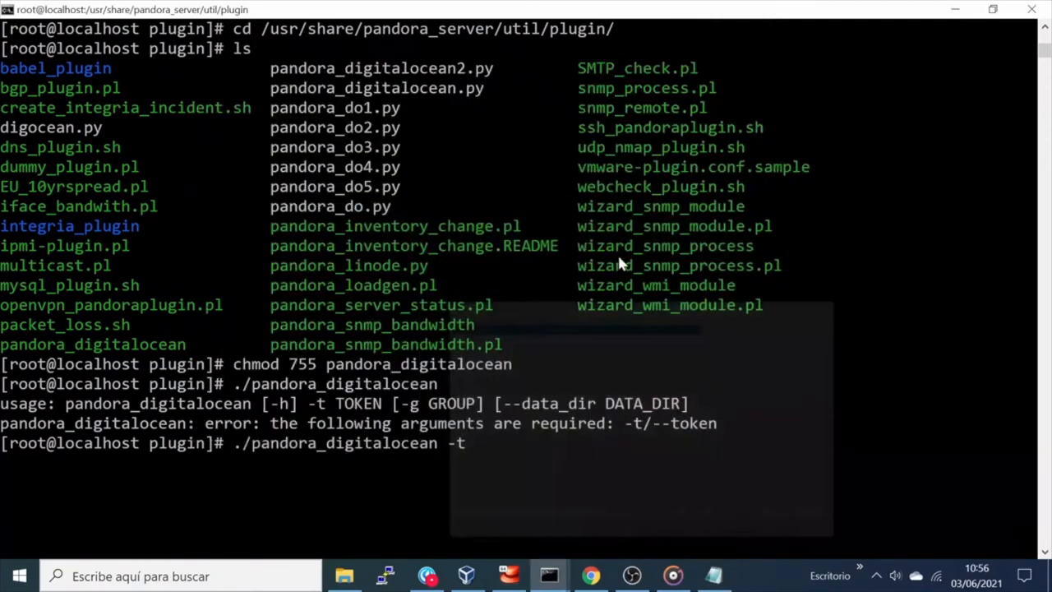
right_click(499, 441)
key(Return)
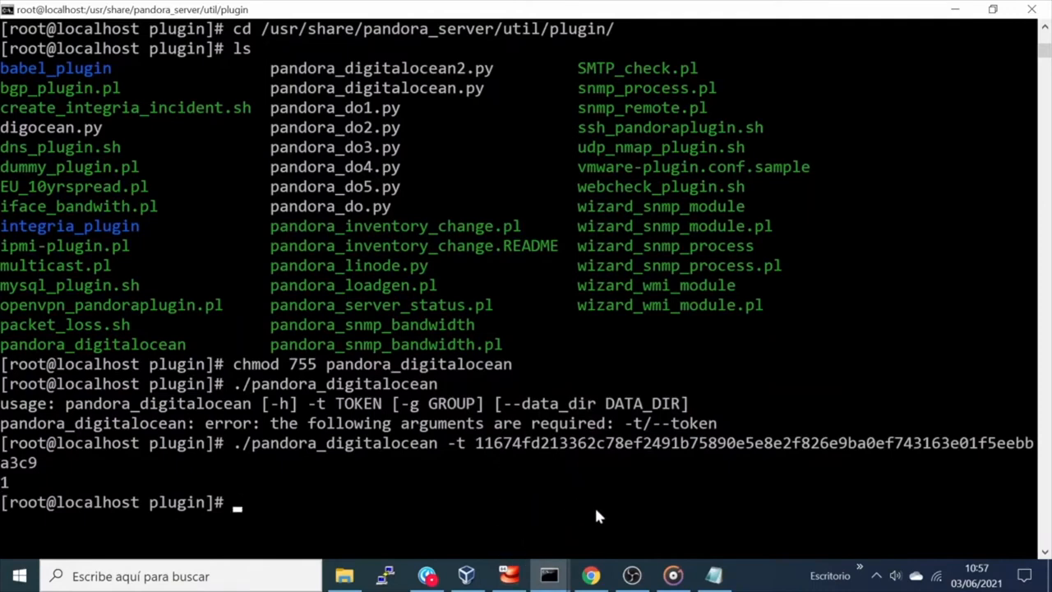
Step: Switch to the Pandora FMS console in Chrome and start registering a new server plugin
click(592, 576)
click(289, 16)
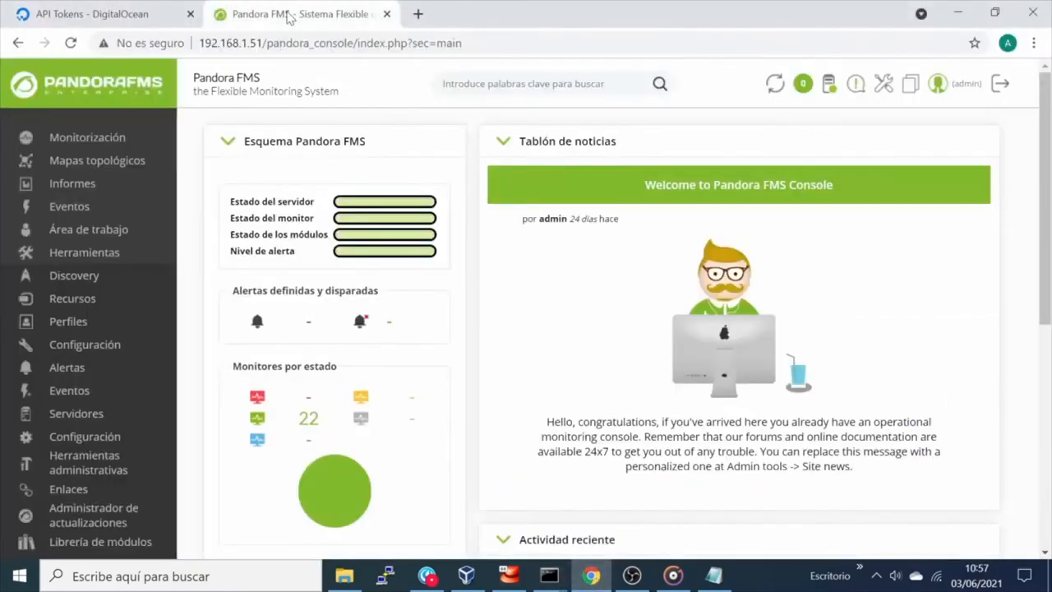
mouse_move(128, 424)
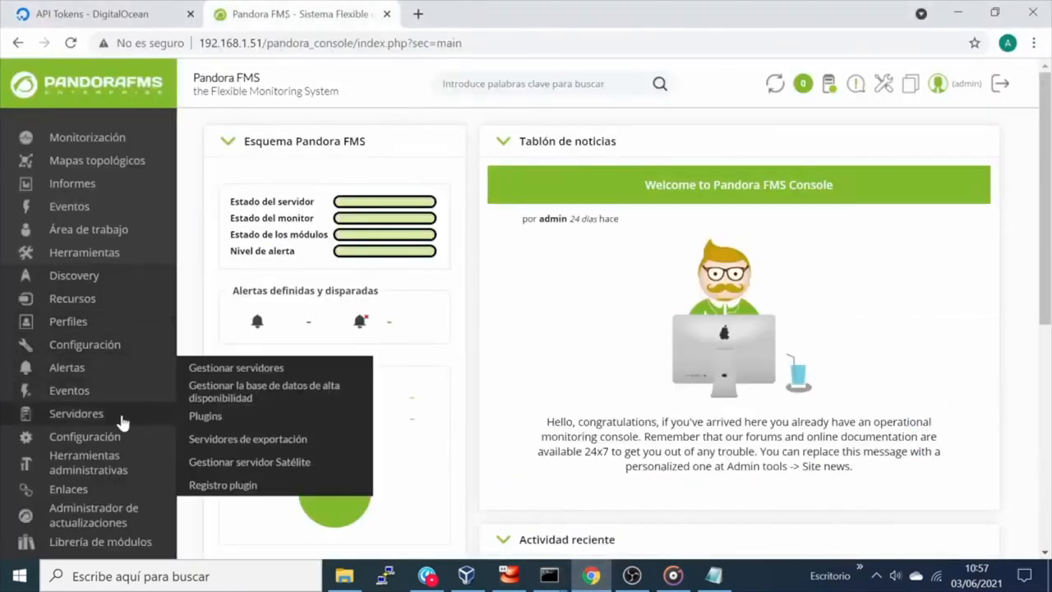
click(203, 421)
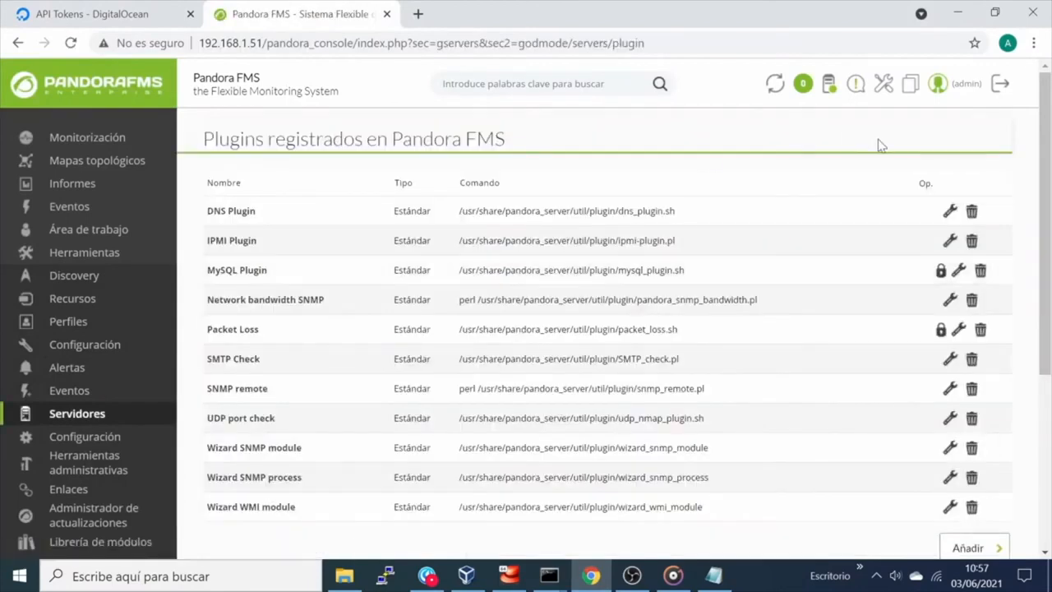
drag(1045, 146, 1048, 197)
click(962, 473)
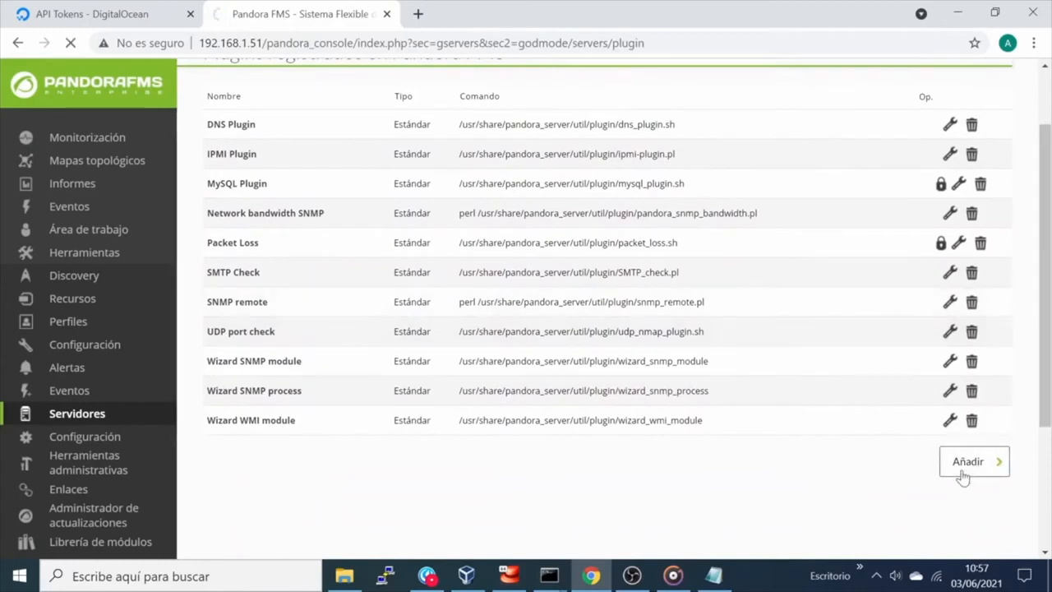
Step: Name the new plugin "Pandora Digital Ocean"
click(663, 215)
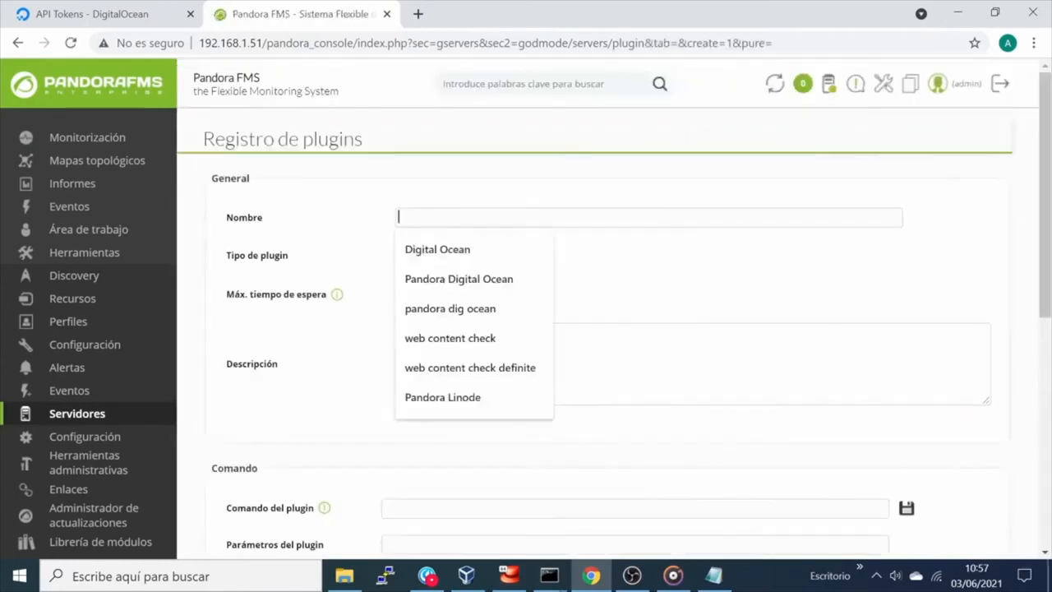
text(pa)
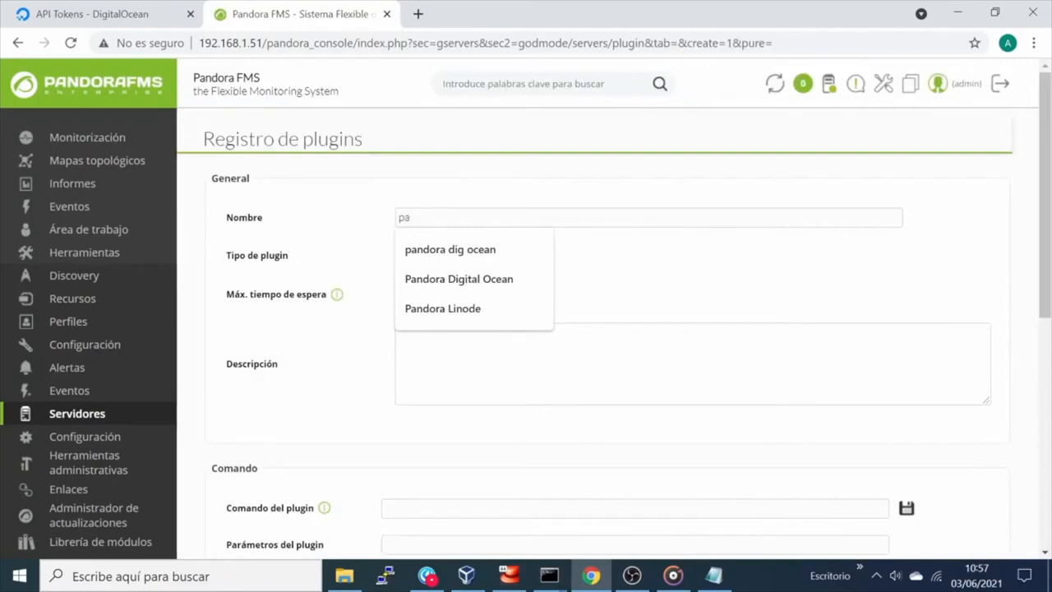
click(512, 281)
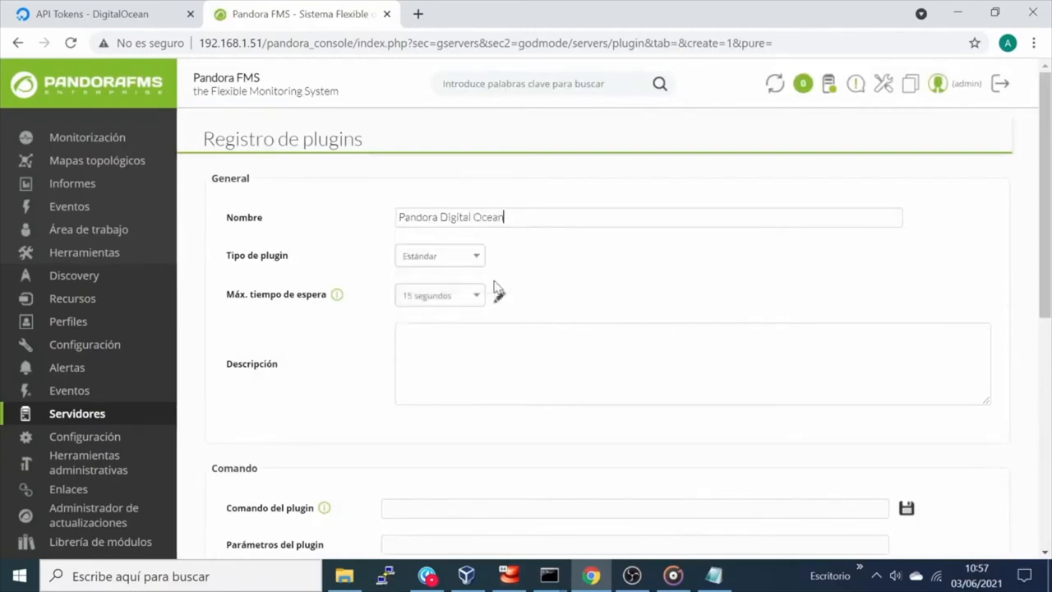
Step: Enter "plugin digital ocean" as the new plugin's description
click(543, 345)
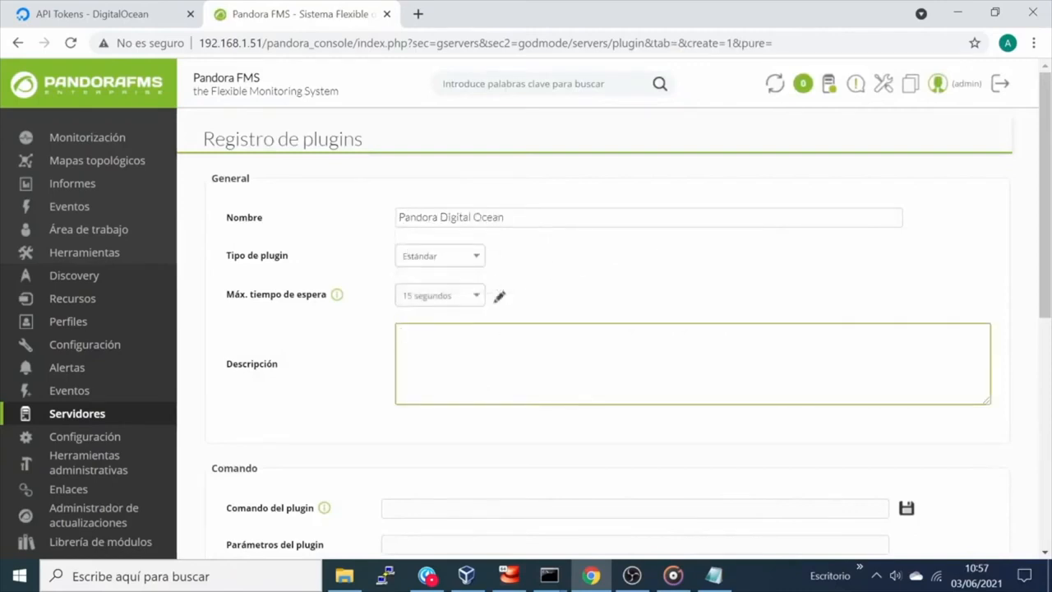
text(plugin digital ocean)
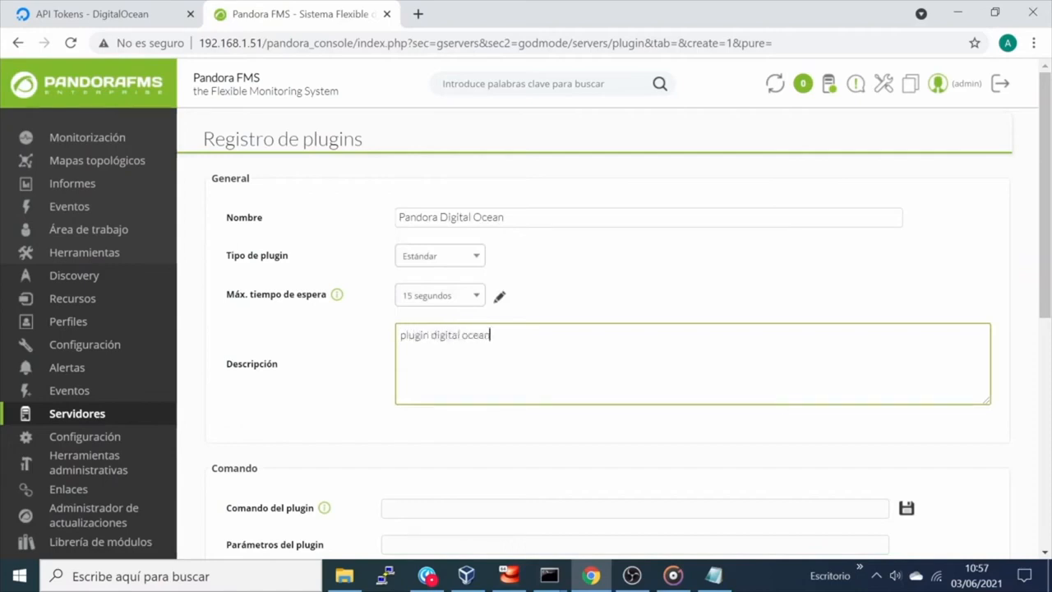
Step: Set the plugin command to /usr/share/pandora_server/util/plugin/pandora_digitalocean and its parameters to "-t _field1_"
scroll(666, 275, down, 3)
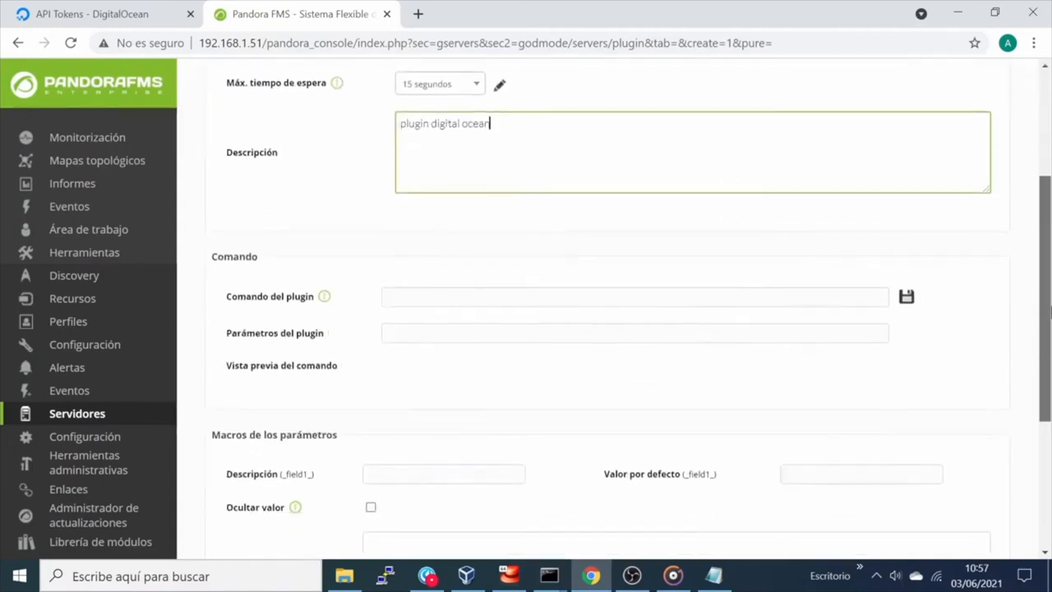
click(666, 293)
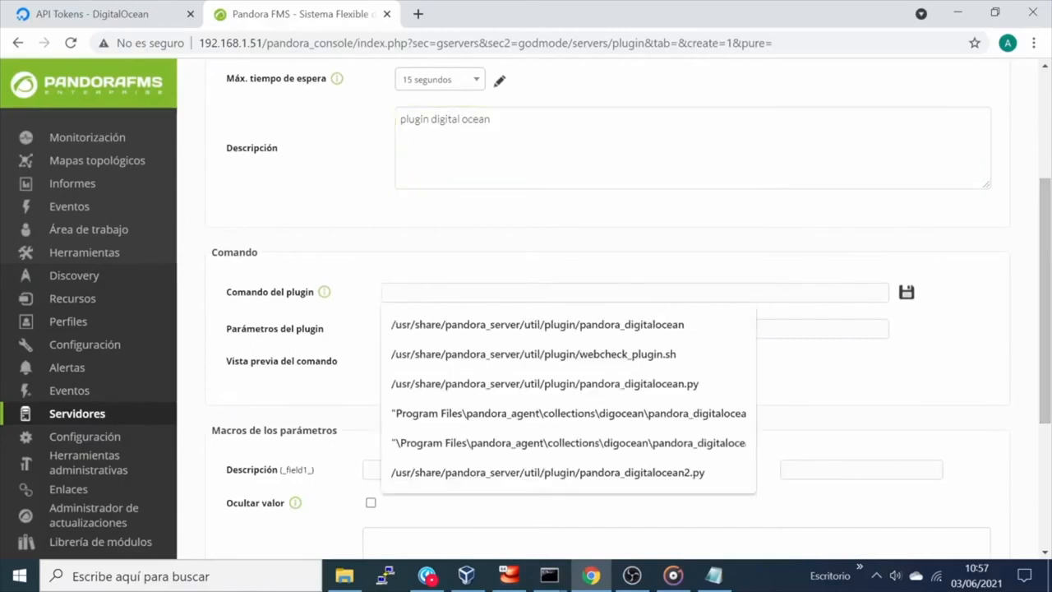
click(633, 325)
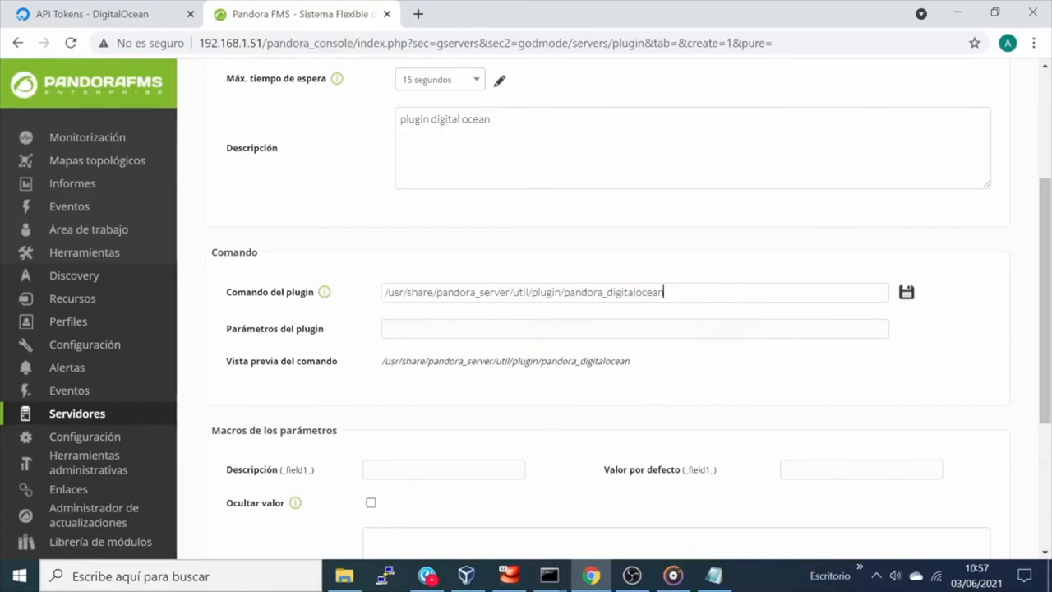
click(634, 328)
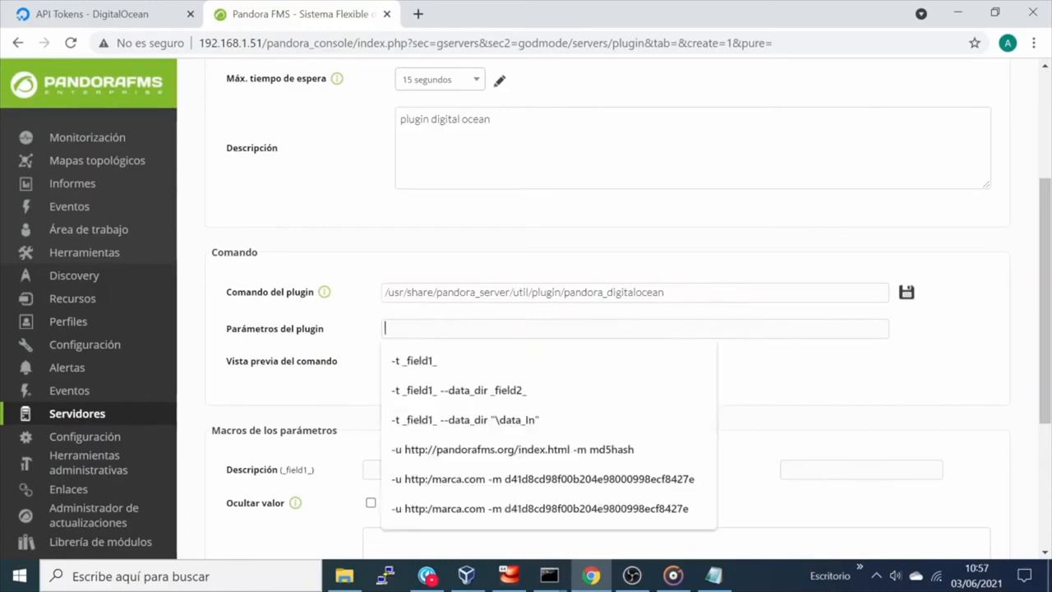
click(468, 362)
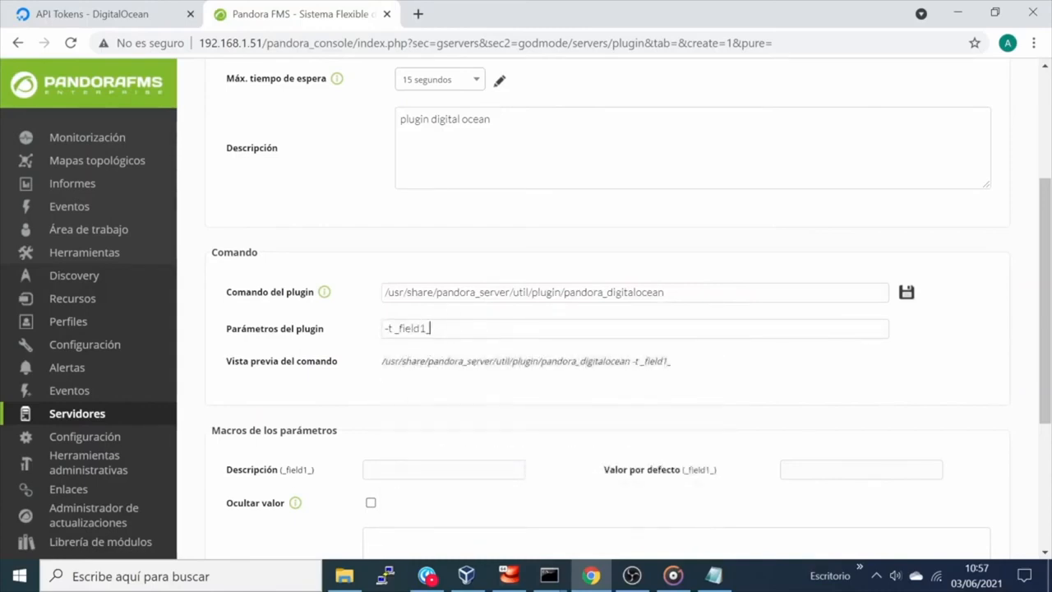
Step: Enter "token" as the description of the _field1_ parameter macro
scroll(1049, 276, down, 1)
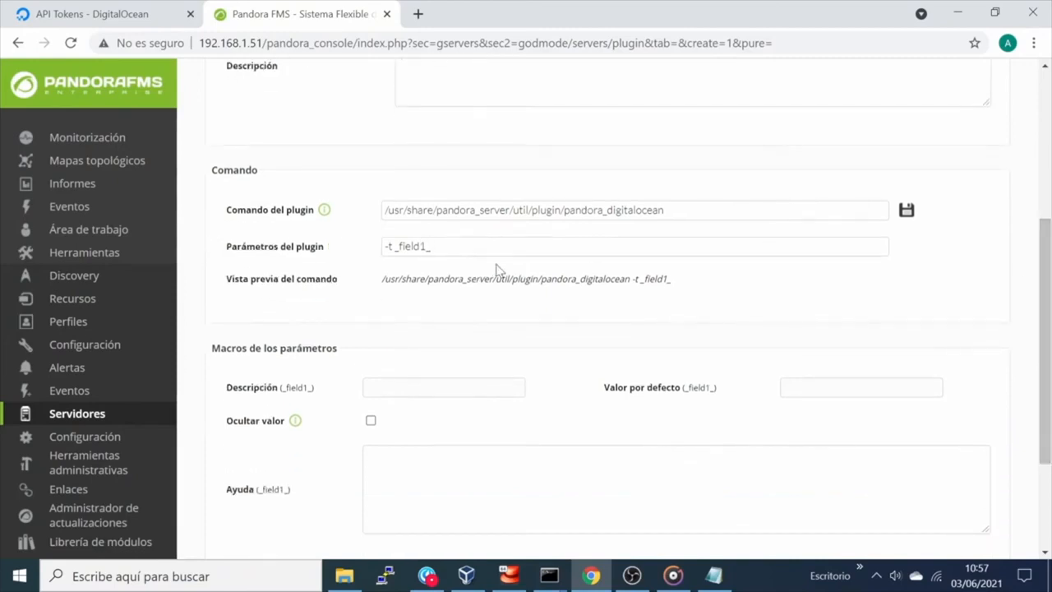
drag(285, 387, 316, 389)
click(366, 387)
text(tol)
key(BackSpace)
text(ken)
Step: Paste the access token copied from the Notepad document as the default value of _field1_, and create the plugin
click(728, 573)
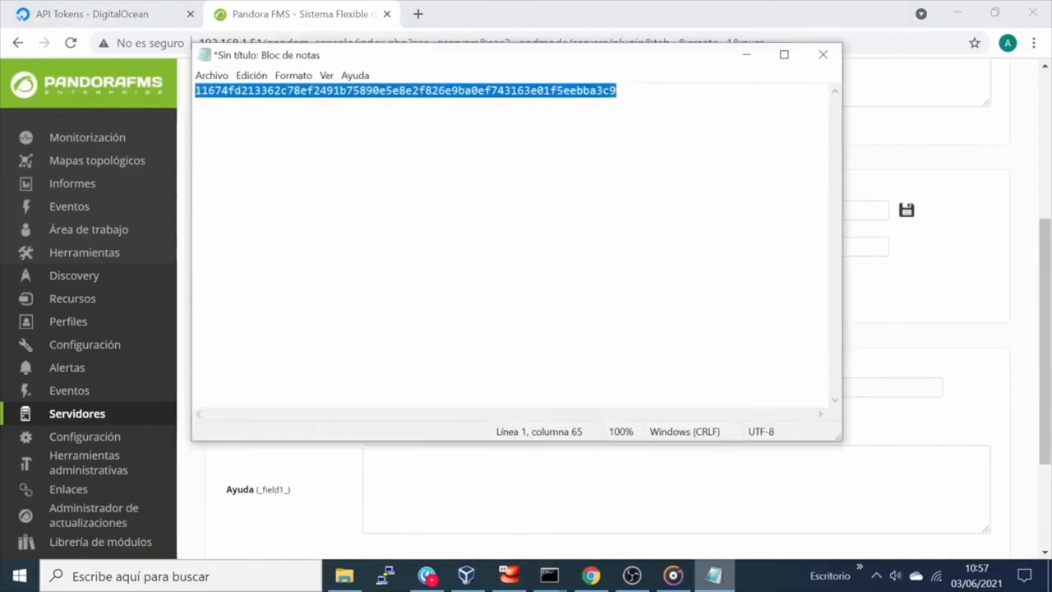
right_click(509, 94)
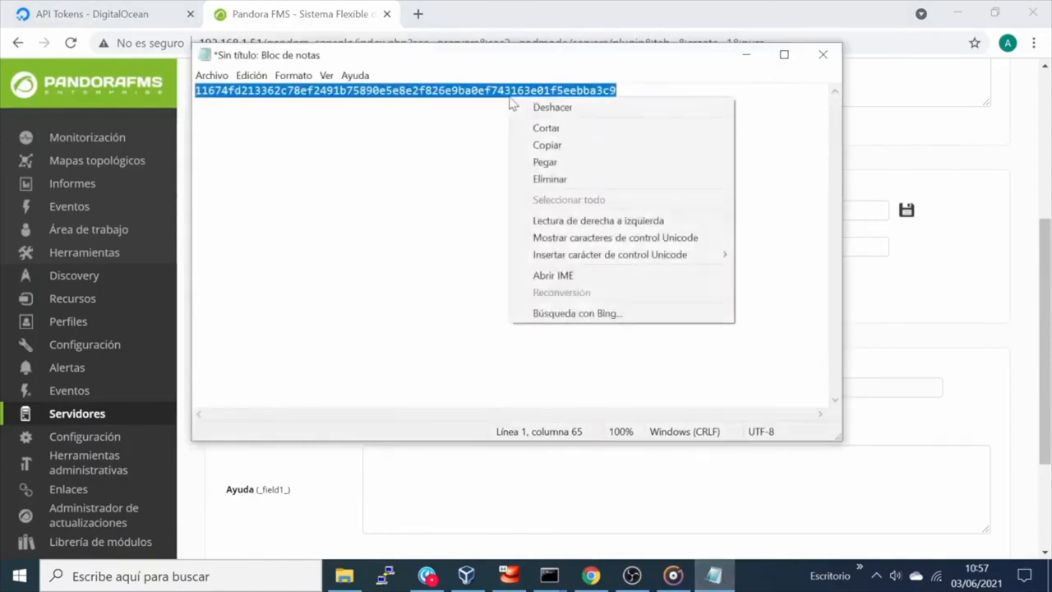
click(558, 144)
click(745, 55)
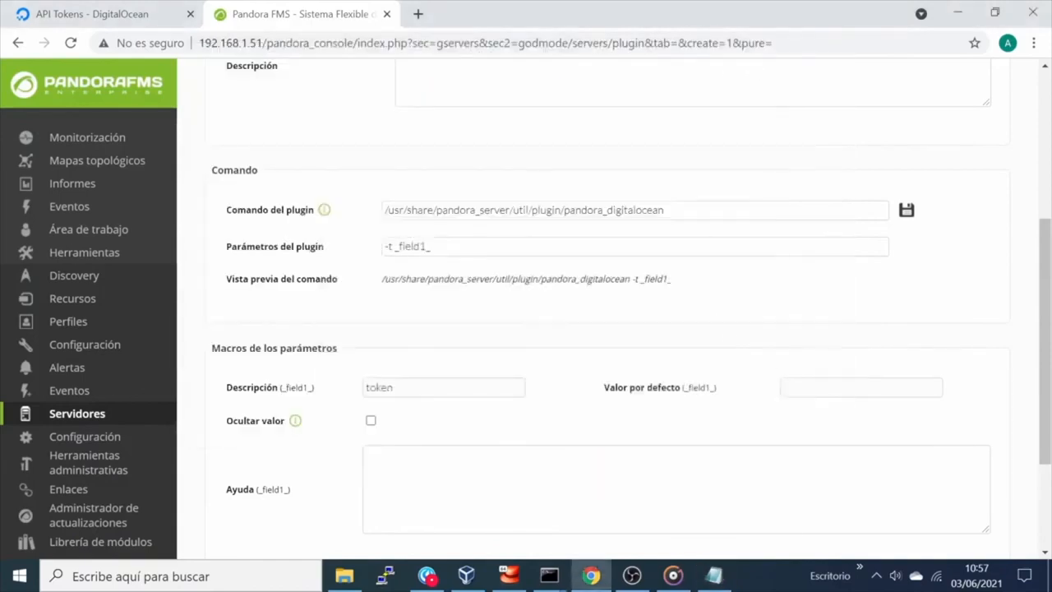
right_click(800, 394)
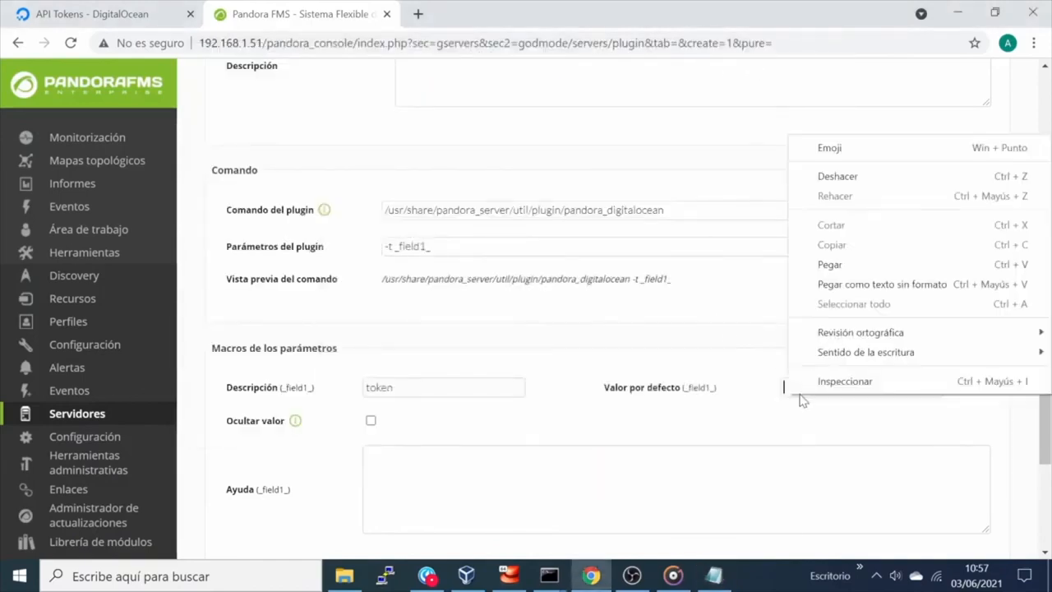
click(846, 265)
drag(1049, 304, 1049, 380)
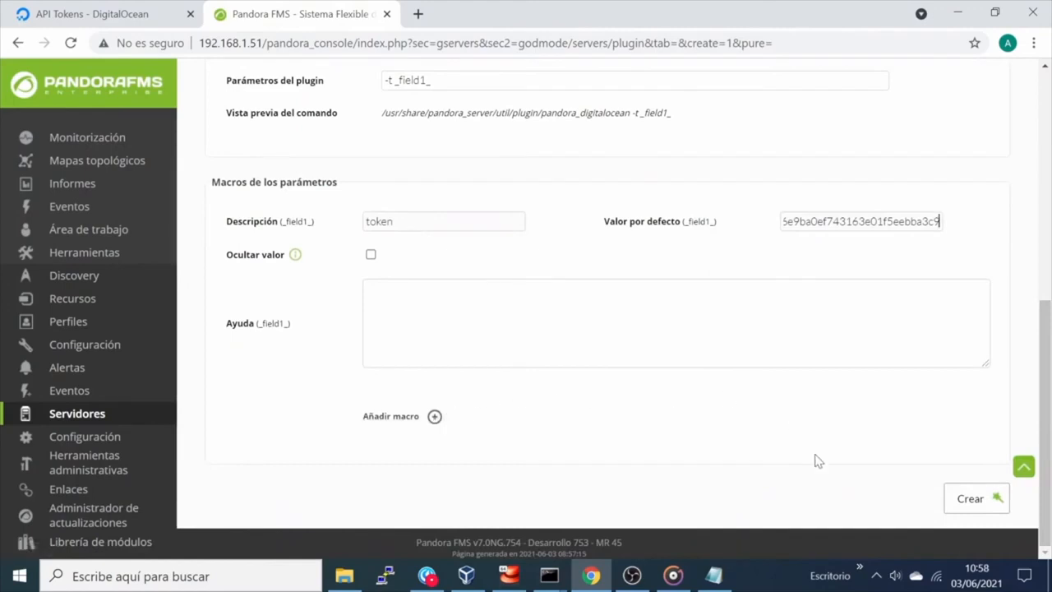
click(970, 496)
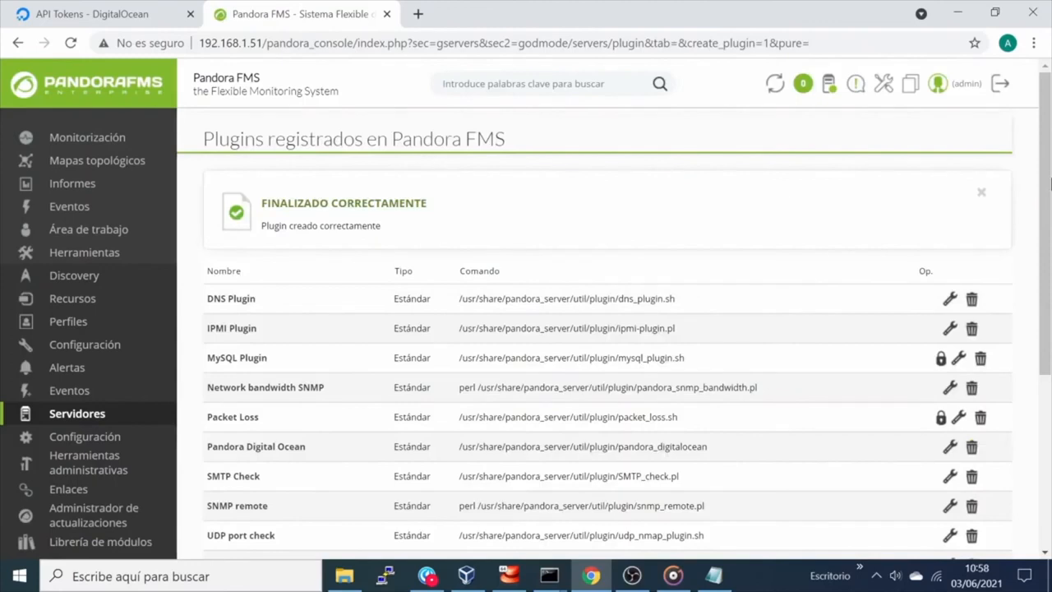
Step: Open the Pandora Digital Ocean plugin from the registered plugins and review its command and parameter macro
scroll(1047, 246, down, 2)
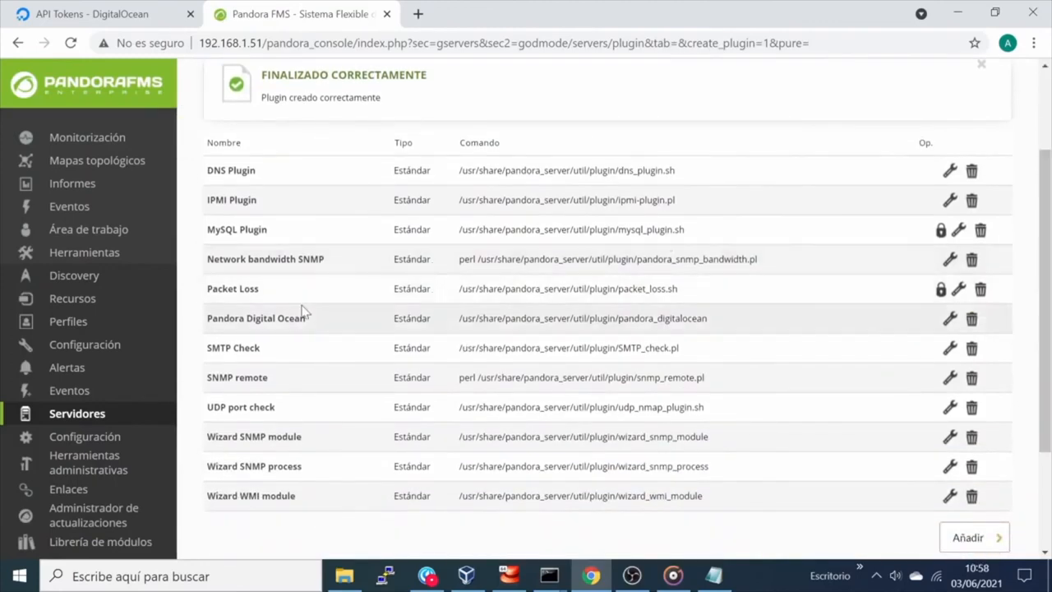
click(294, 324)
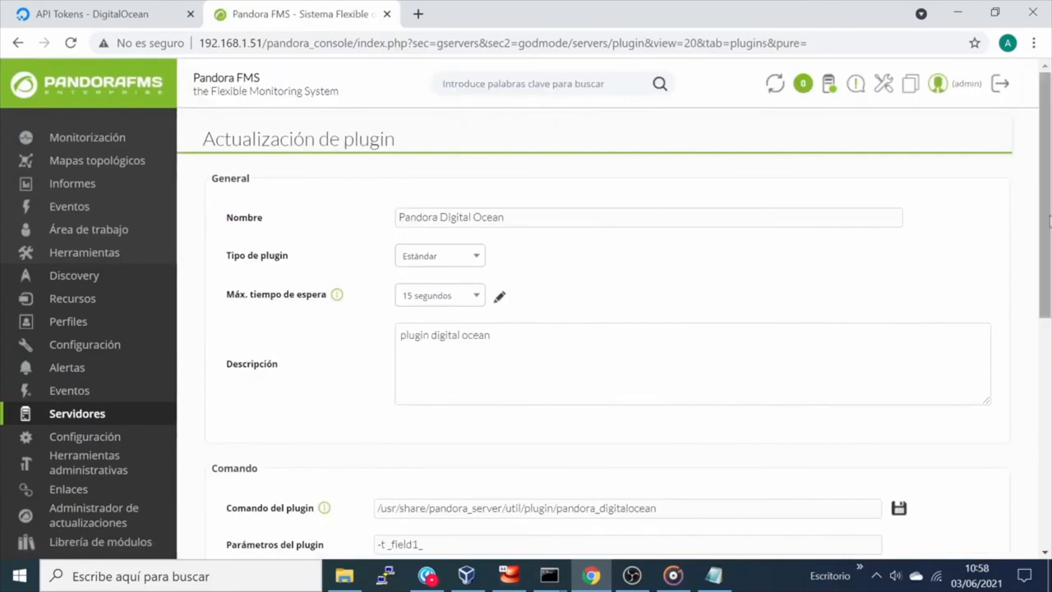
scroll(1049, 220, down, 4)
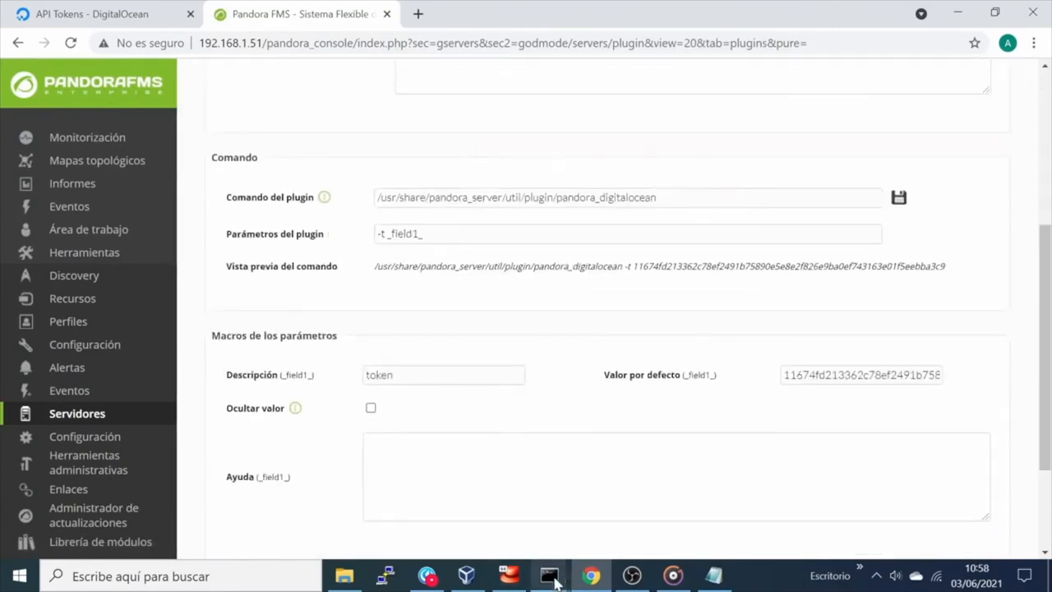
Step: Switch to the terminal and rerun the previous ./pandora_digitalocean command with the -t option and the access token
mouse_move(553, 578)
click(516, 535)
key(Up)
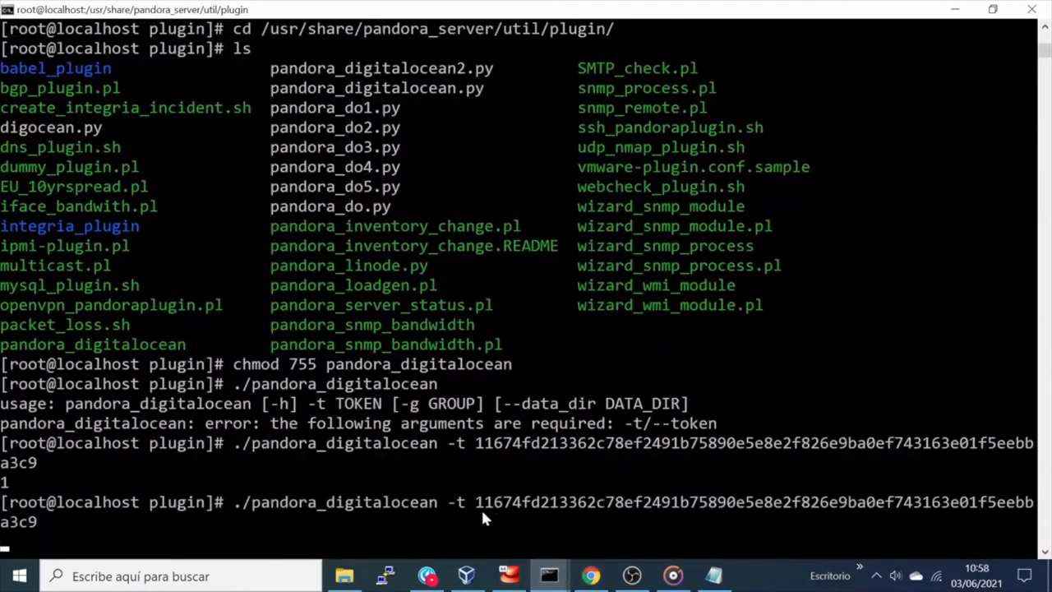
mouse_move(600, 578)
key(Return)
Step: Switch back to the Pandora FMS console in Chrome and examine the modules of the debian-s-1vcpu-1gb-intel-nyc1-01 droplet's agent
click(603, 578)
mouse_move(100, 303)
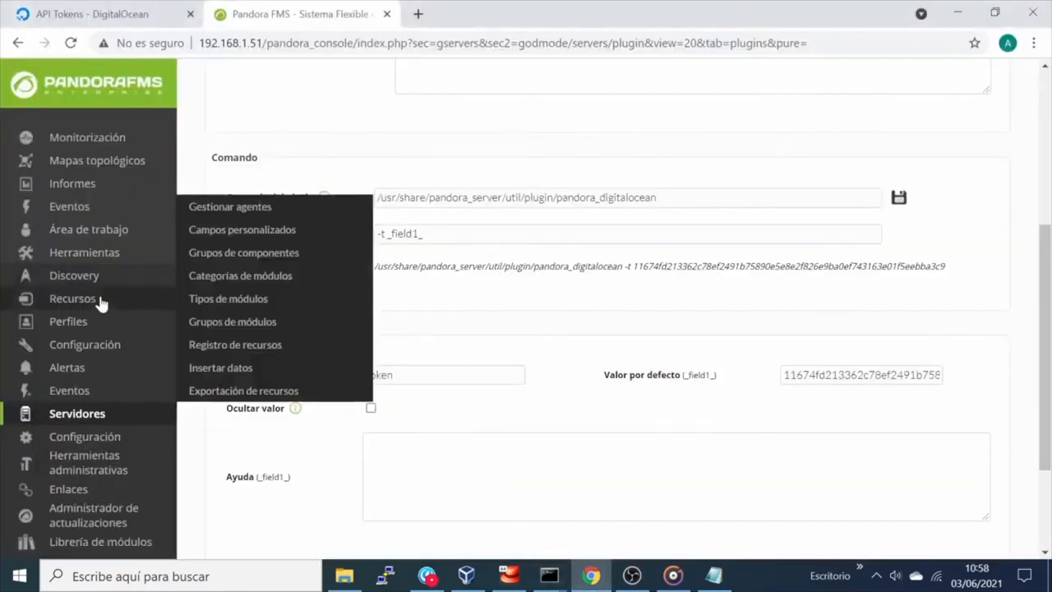
click(222, 212)
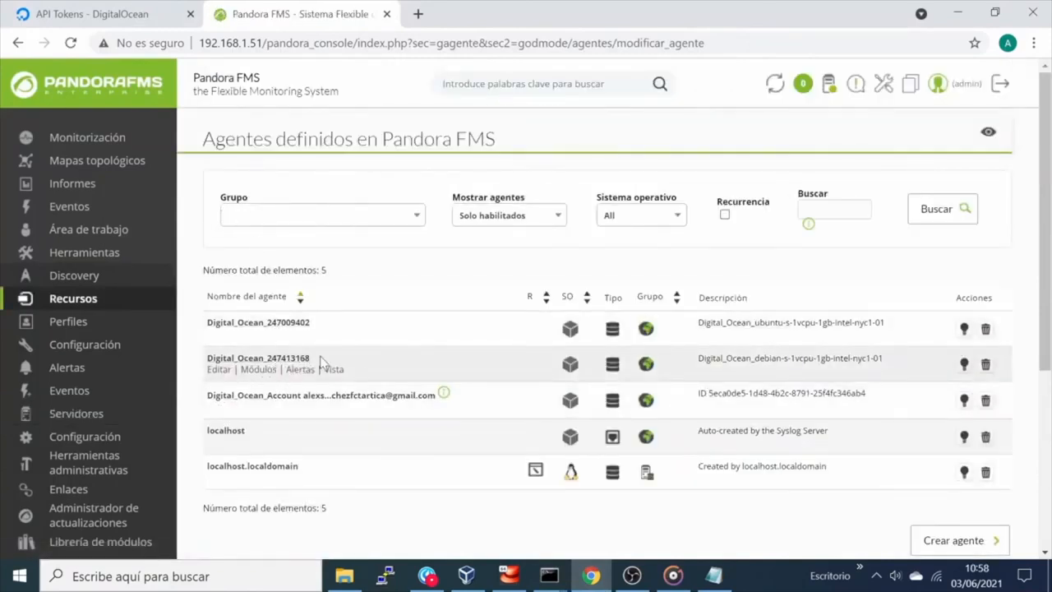
click(330, 371)
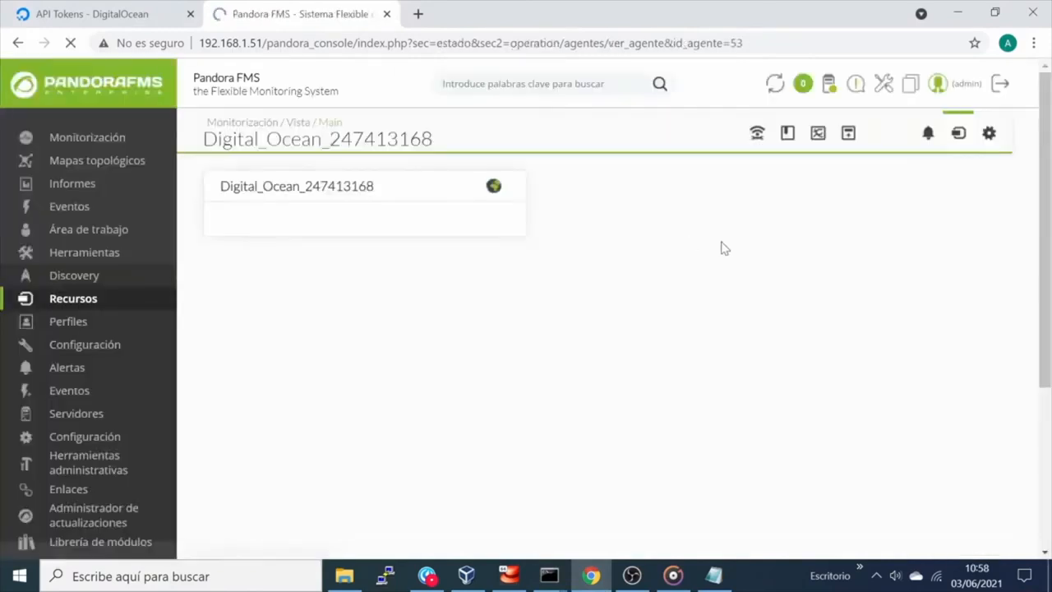
scroll(991, 206, down, 5)
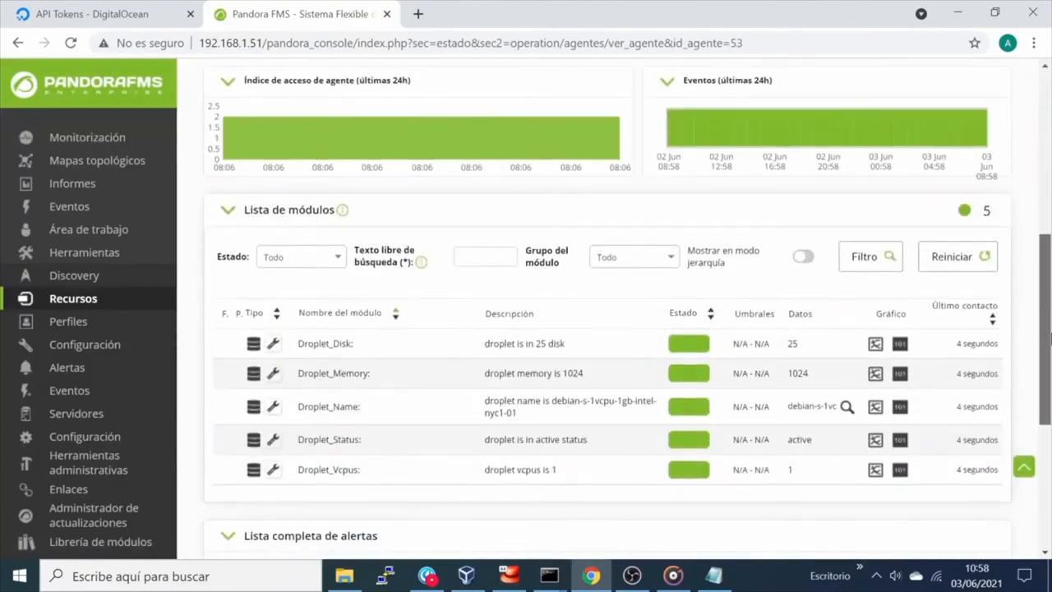
scroll(378, 131, up, 3)
scroll(370, 119, down, 3)
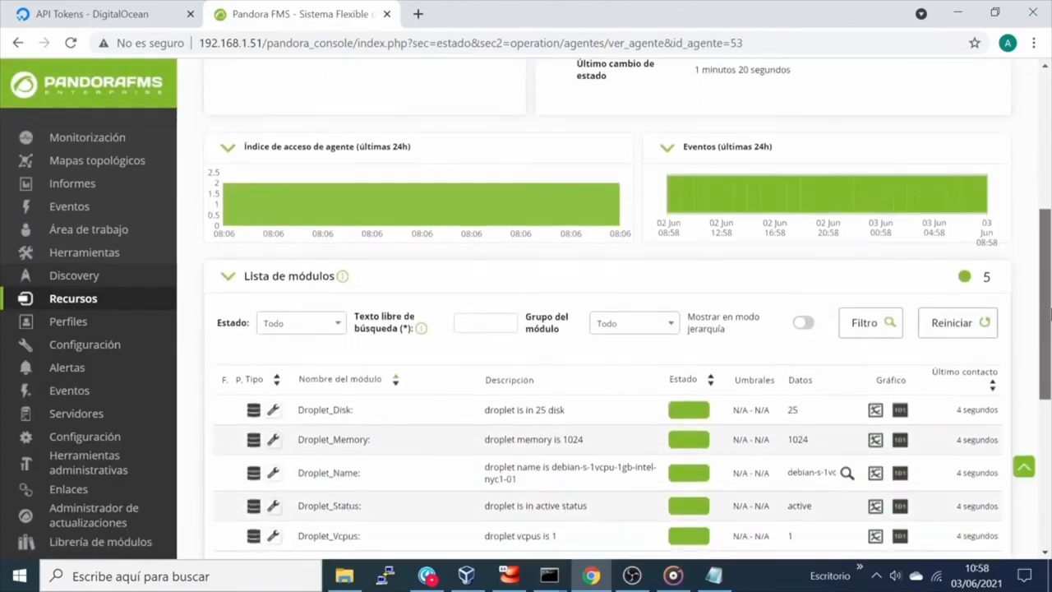
Step: Return to the list of defined agents and examine the modules of the Digital_Ocean_Account agent
click(18, 44)
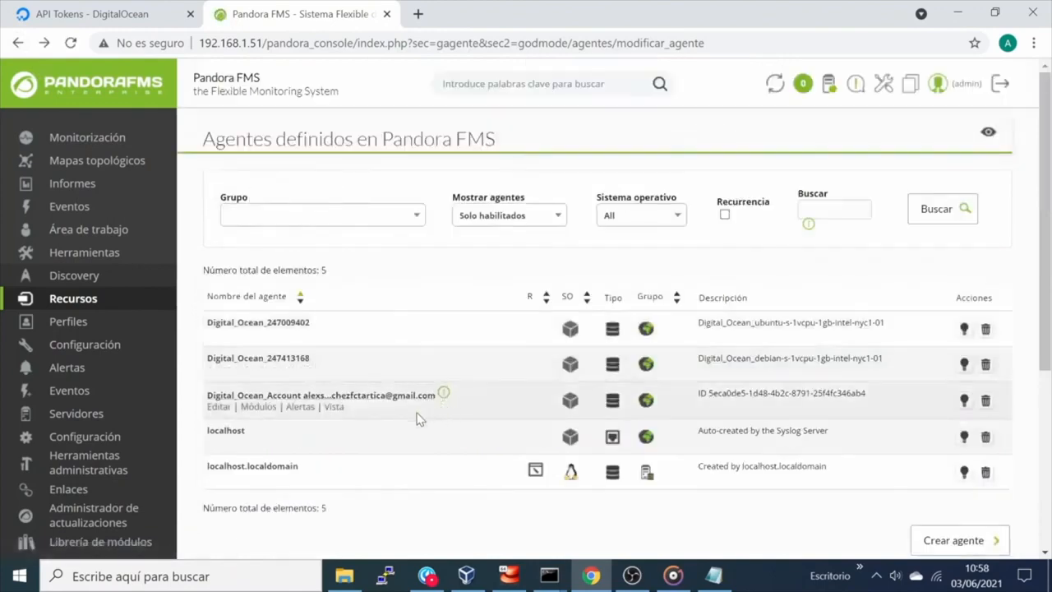
click(331, 410)
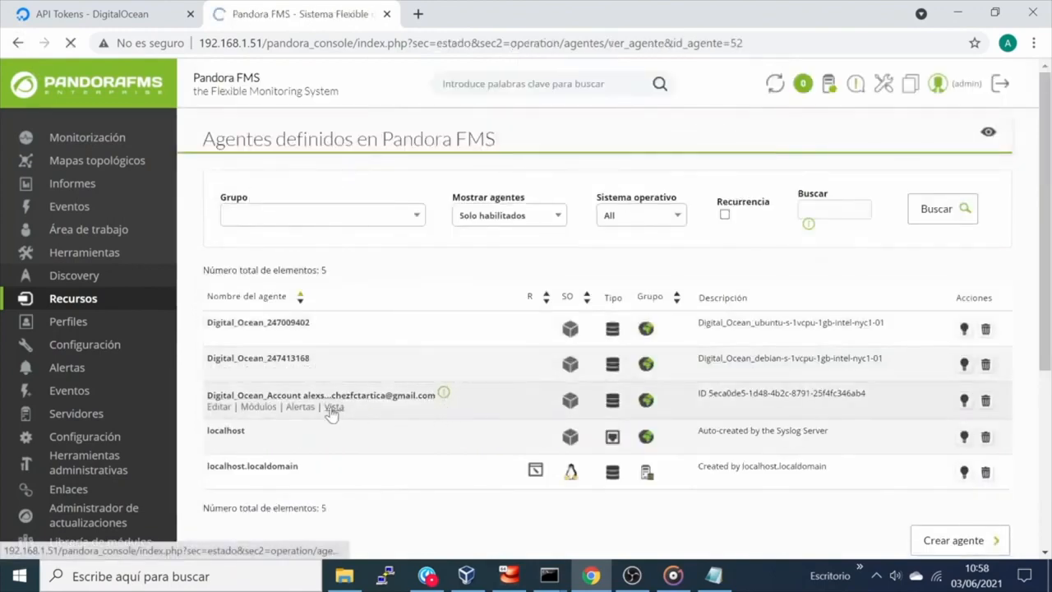
scroll(923, 162, down, 5)
scroll(1050, 253, down, 2)
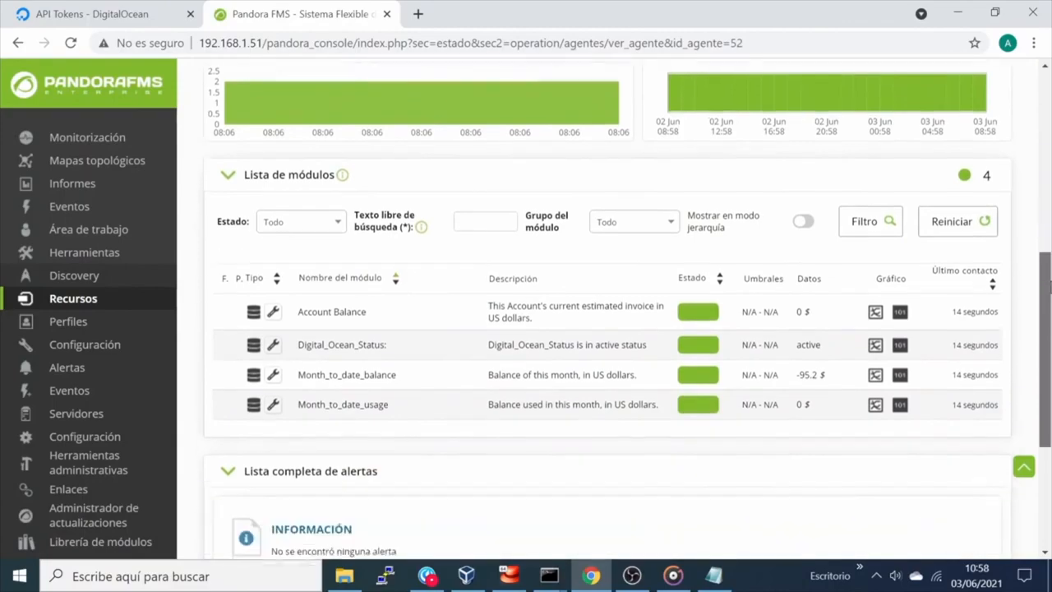
scroll(1050, 253, up, 6)
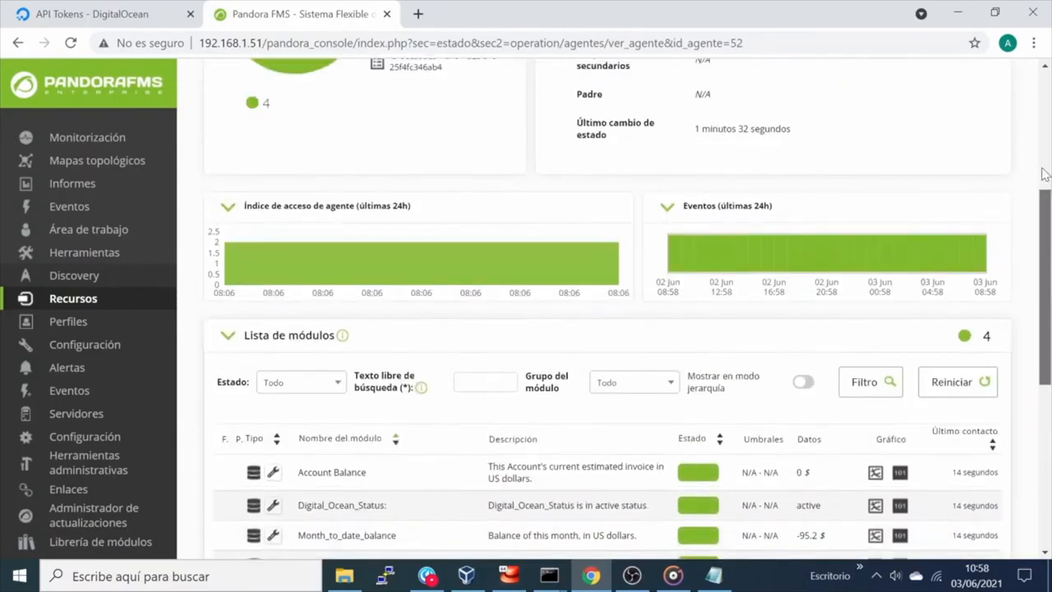